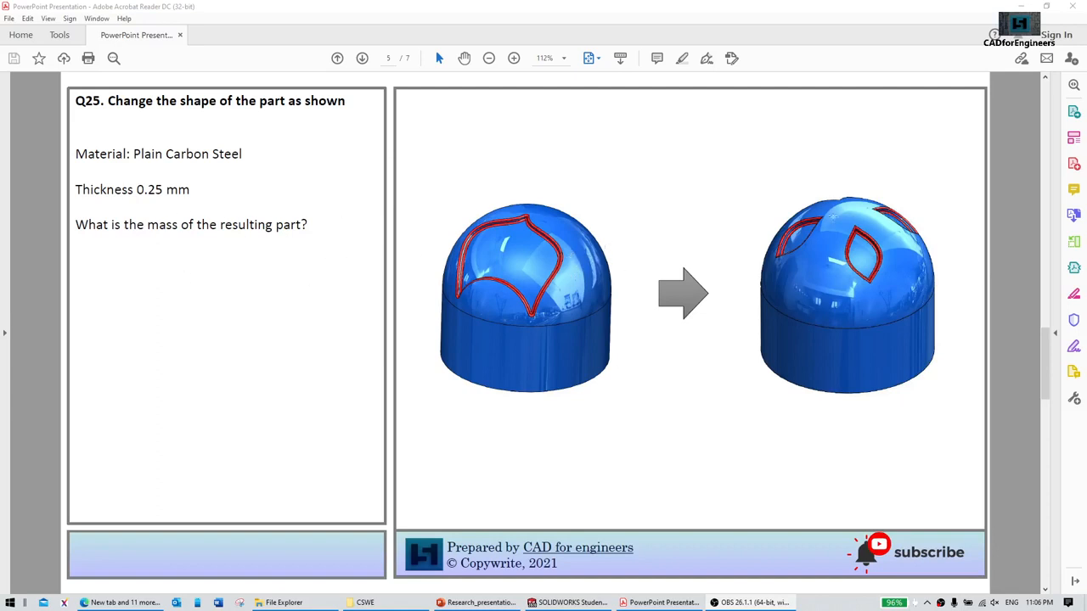
Step: Read question Q25 and compare the views of the initial dome with those of the required final shape
{"action": "scroll", "coordinate": [816, 293], "scroll_direction": "down", "scroll_amount": 1}
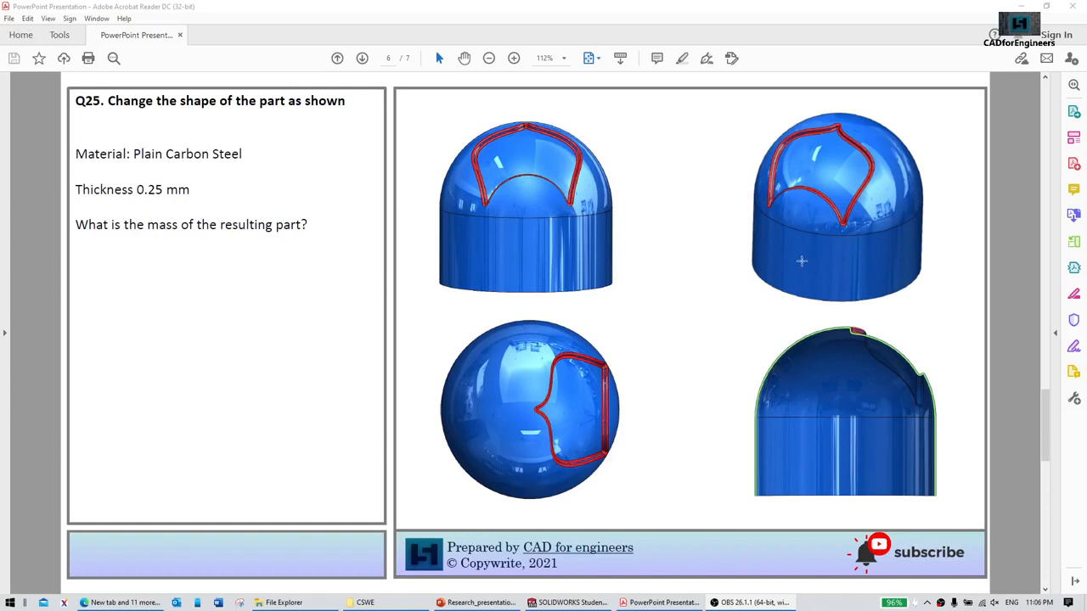
{"action": "scroll", "coordinate": [798, 264], "scroll_direction": "down", "scroll_amount": 1}
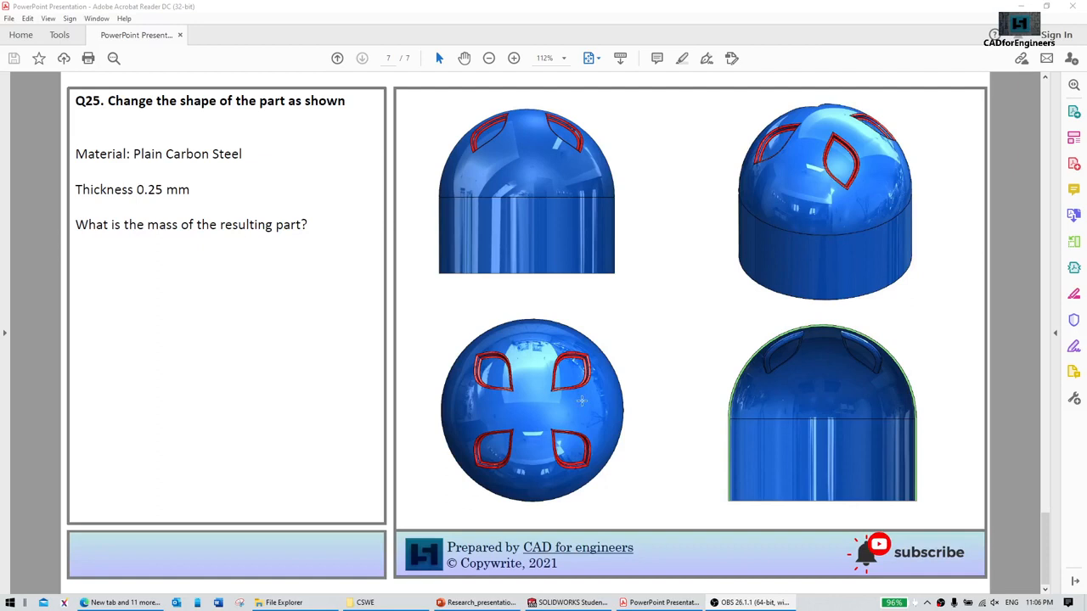
{"action": "scroll", "coordinate": [433, 344], "scroll_direction": "up", "scroll_amount": 1}
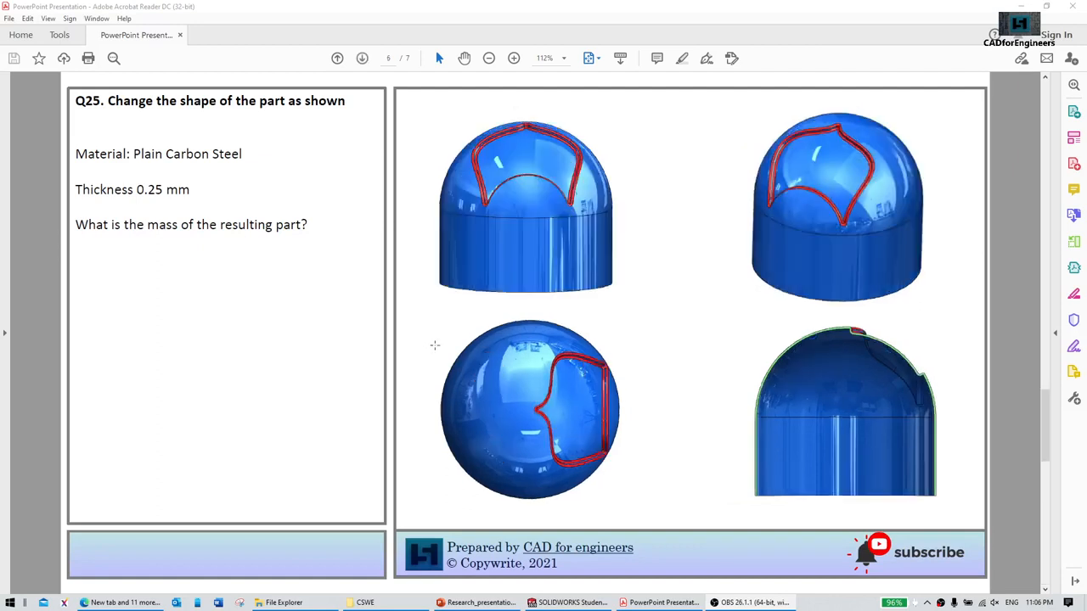
{"action": "scroll", "coordinate": [435, 346], "scroll_direction": "down", "scroll_amount": 1}
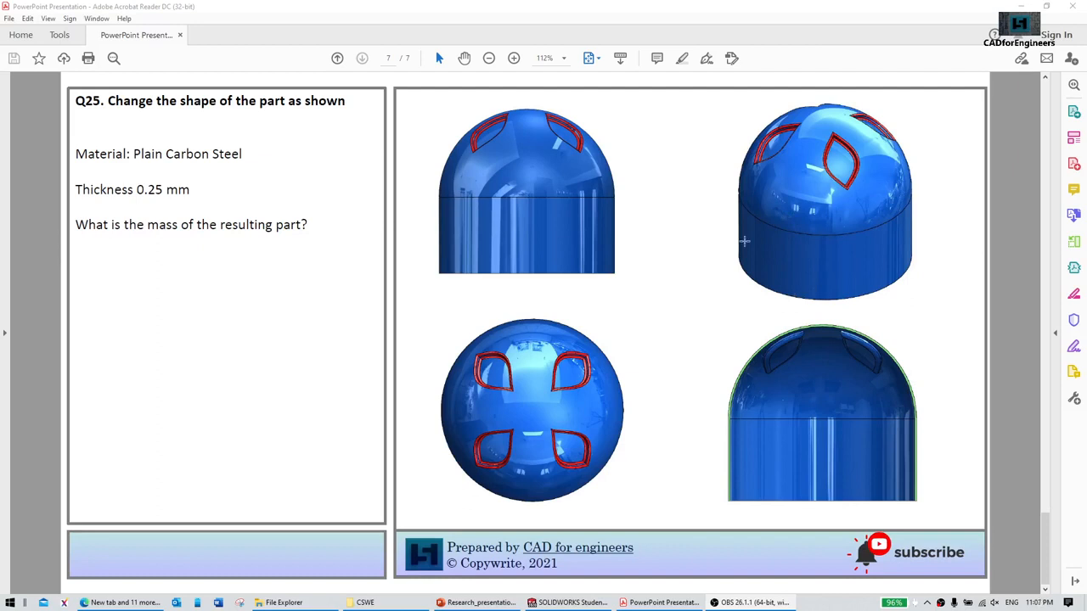
Step: Switch to SOLIDWORKS and examine the dome's wall and groove profile in a temporary section view through the Front Plane
{"action": "left_click", "coordinate": [583, 595]}
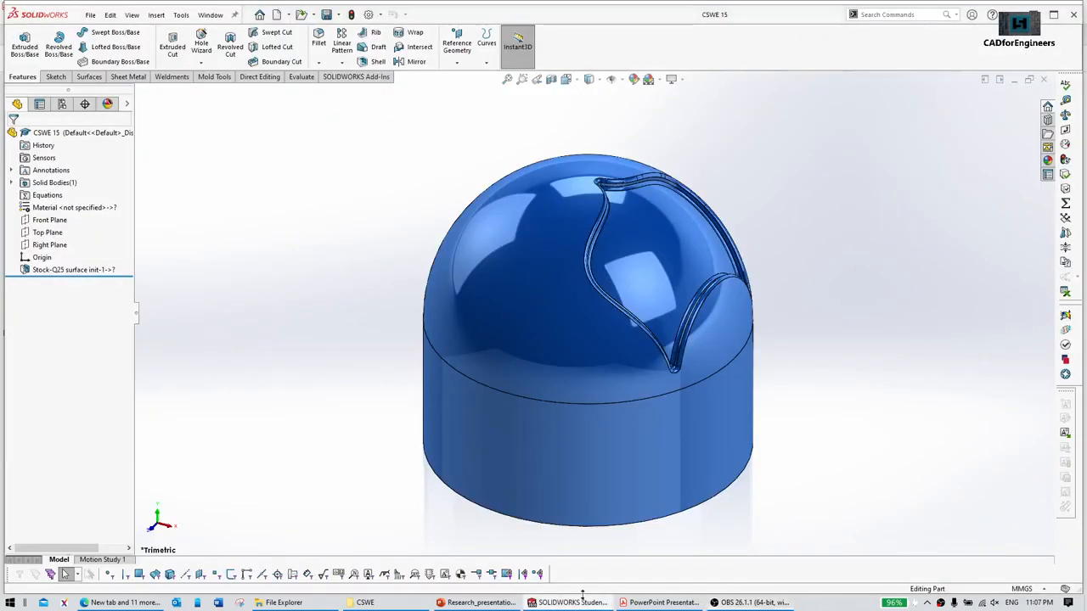
{"action": "middle_click_drag", "start_coordinate": [756, 357], "coordinate": [594, 136]}
{"action": "left_click", "coordinate": [551, 79]}
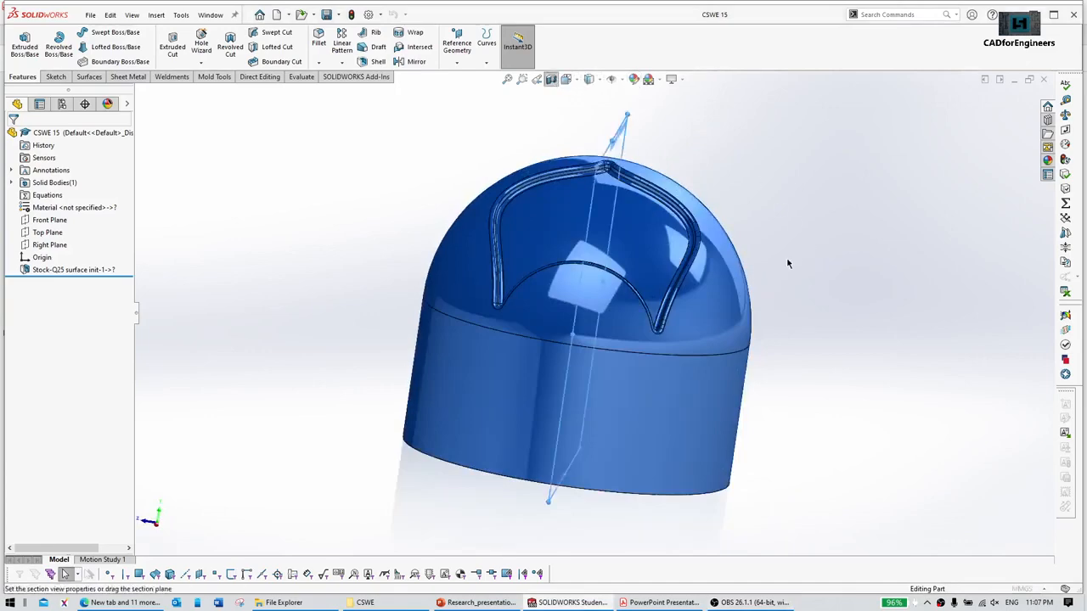
{"action": "middle_click_drag", "start_coordinate": [626, 301], "coordinate": [480, 265]}
{"action": "scroll", "coordinate": [550, 143], "scroll_direction": "down", "scroll_amount": 6}
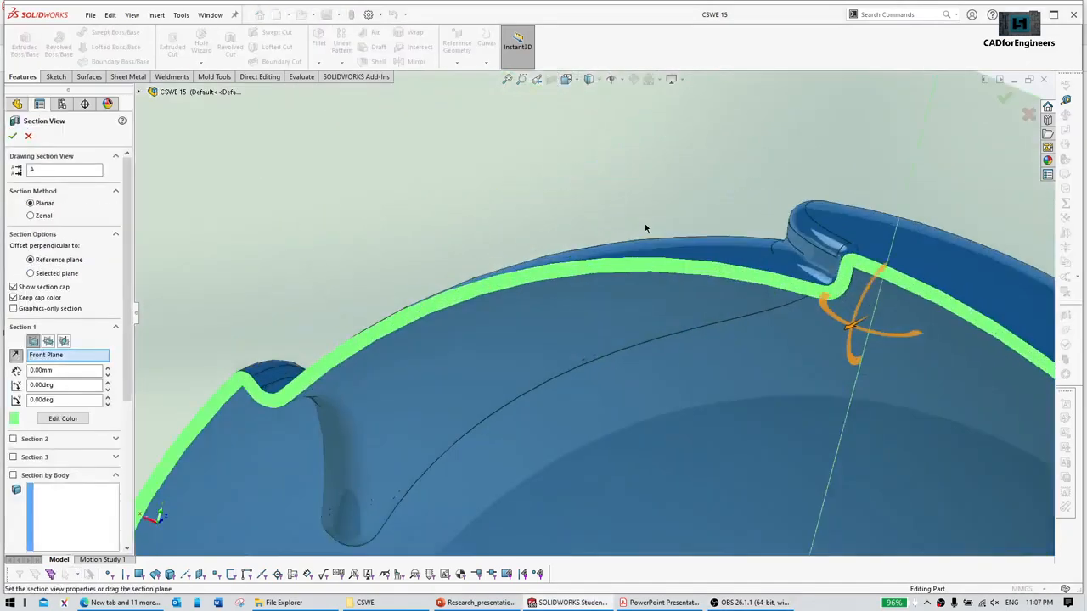
{"action": "scroll", "coordinate": [751, 334], "scroll_direction": "down", "scroll_amount": 8}
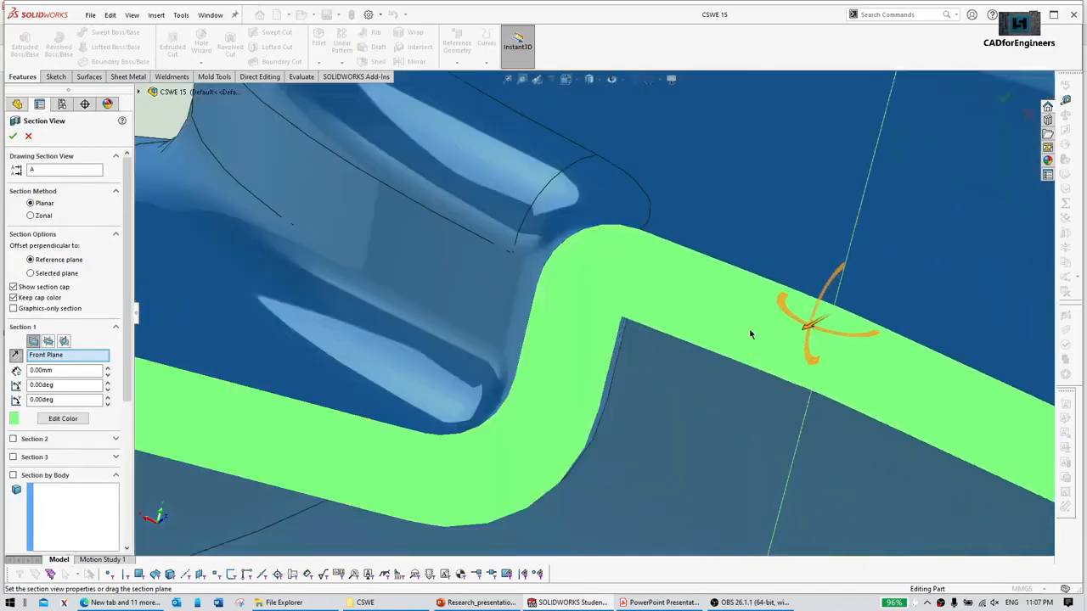
{"action": "middle_click_drag", "start_coordinate": [751, 334], "coordinate": [723, 268]}
{"action": "middle_click_drag", "start_coordinate": [691, 315], "coordinate": [764, 365]}
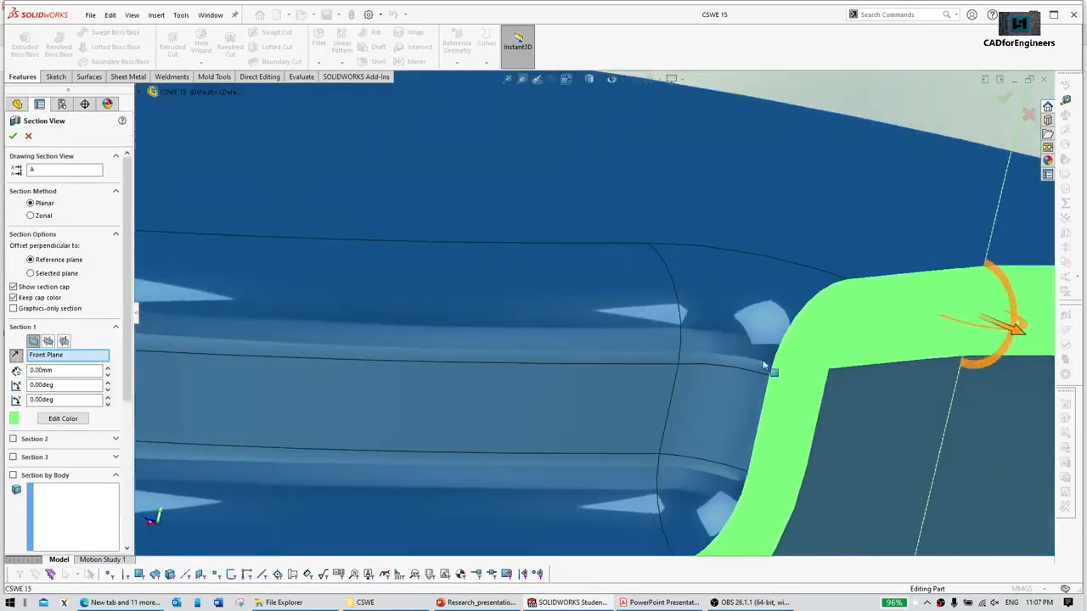
{"action": "scroll", "coordinate": [764, 365], "scroll_direction": "up", "scroll_amount": 10}
{"action": "scroll", "coordinate": [844, 226], "scroll_direction": "up", "scroll_amount": 3}
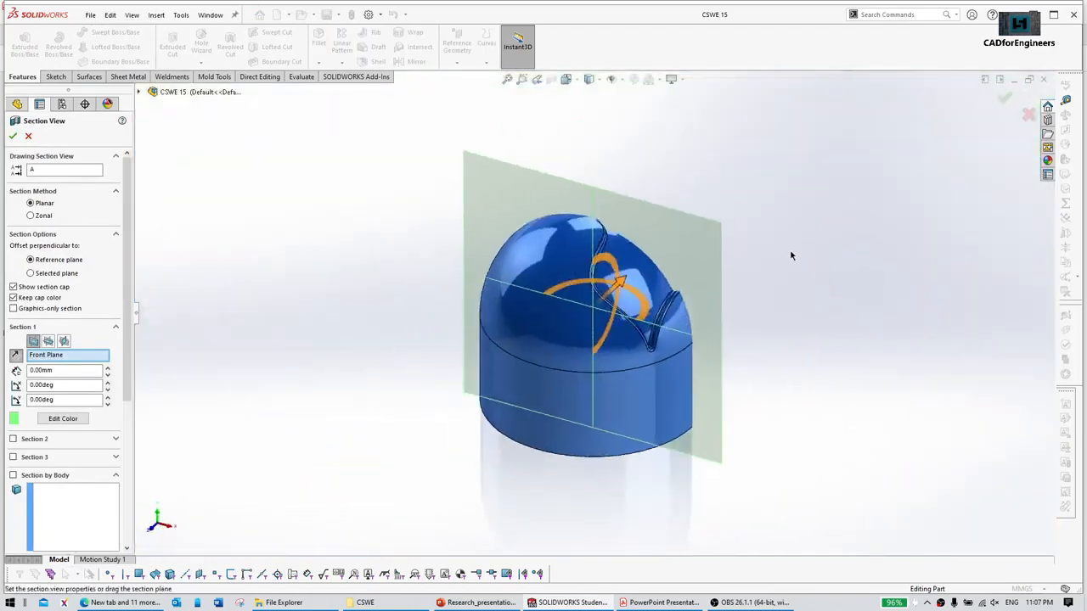
{"action": "left_click", "coordinate": [15, 357]}
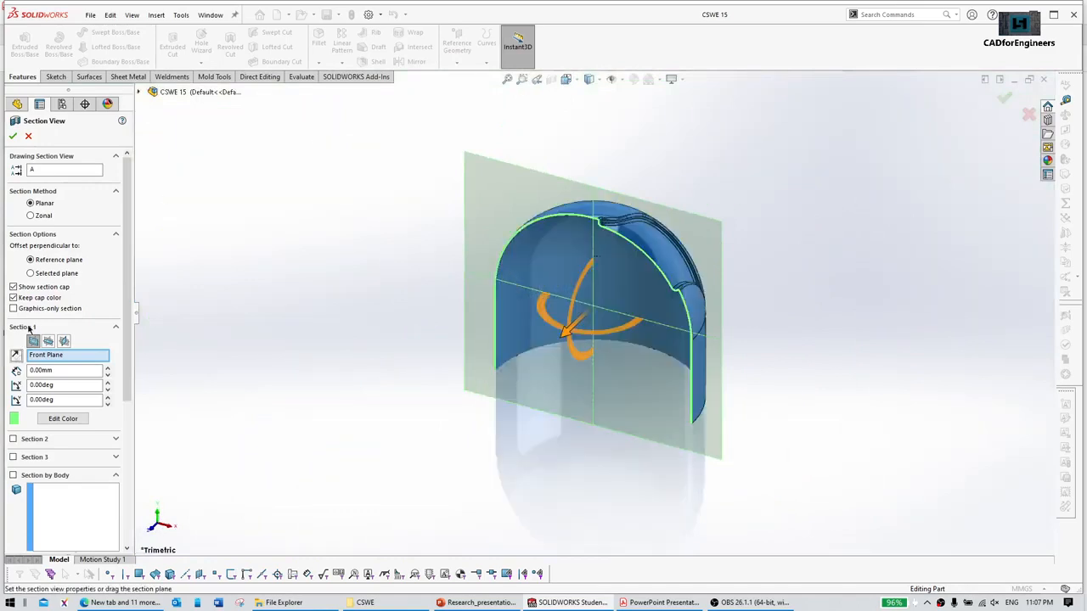
{"action": "left_click", "coordinate": [28, 136]}
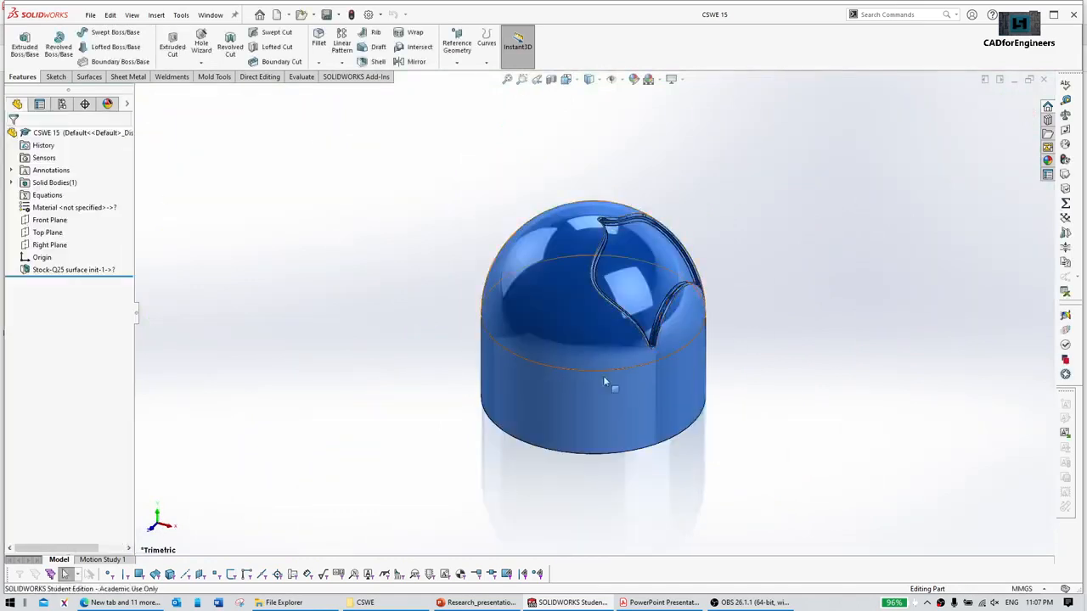
Step: Switch to the PDF and compare the initial single groove outline with the four-groove layout of the required part
{"action": "left_click", "coordinate": [662, 602]}
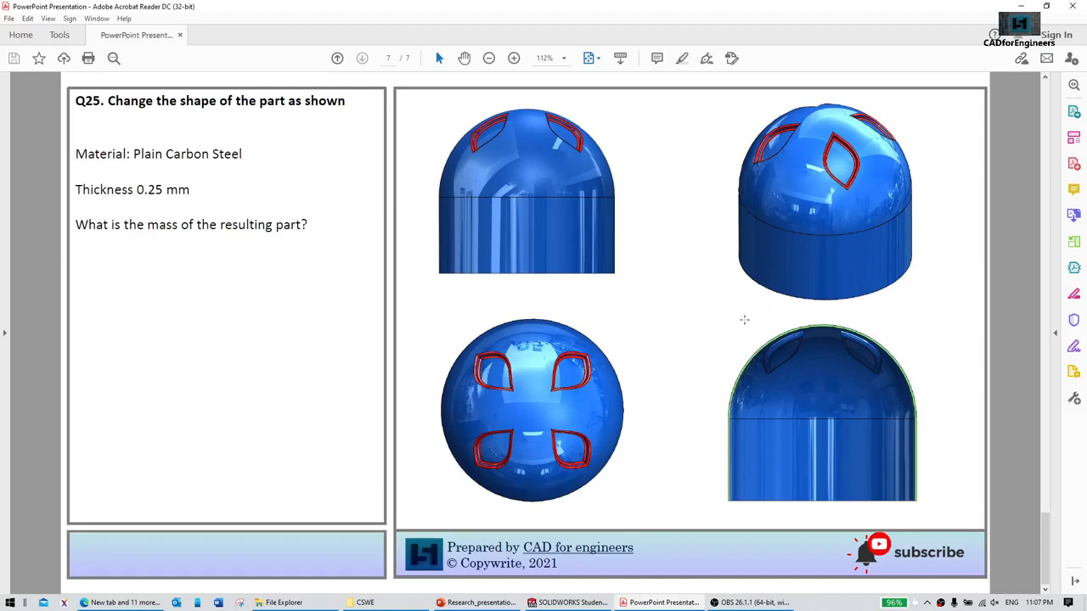
{"action": "scroll", "coordinate": [745, 320], "scroll_direction": "up", "scroll_amount": 1}
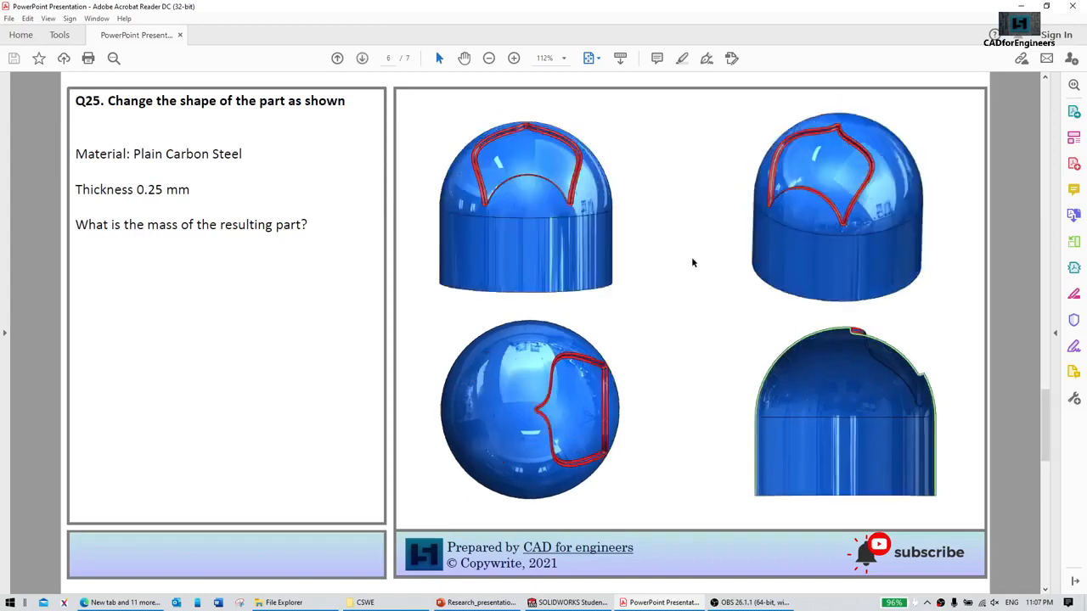
{"action": "scroll", "coordinate": [719, 289], "scroll_direction": "down", "scroll_amount": 1}
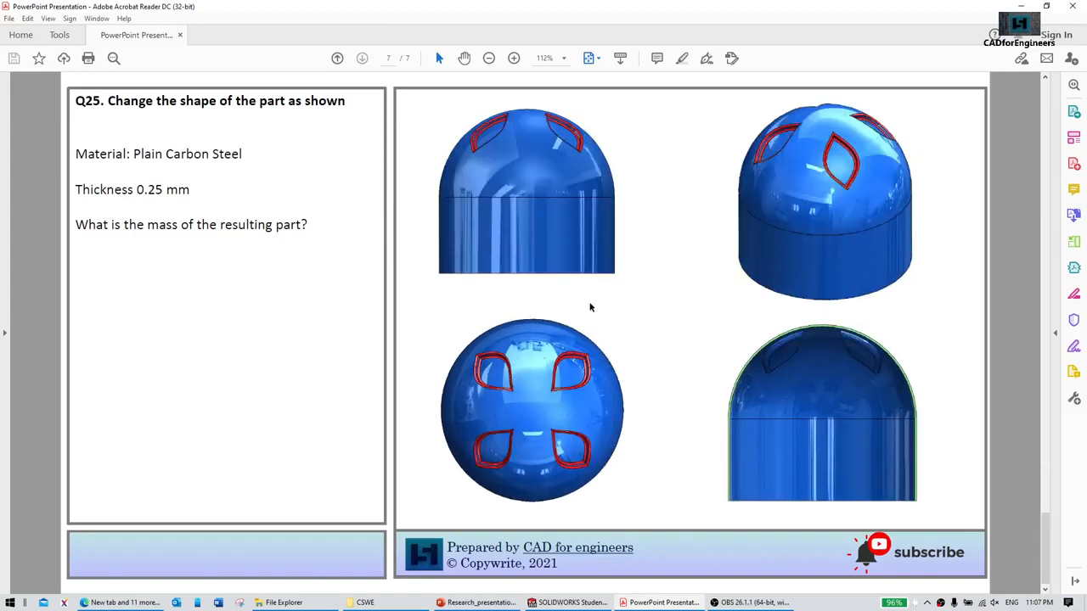
{"action": "scroll", "coordinate": [592, 307], "scroll_direction": "up", "scroll_amount": 1}
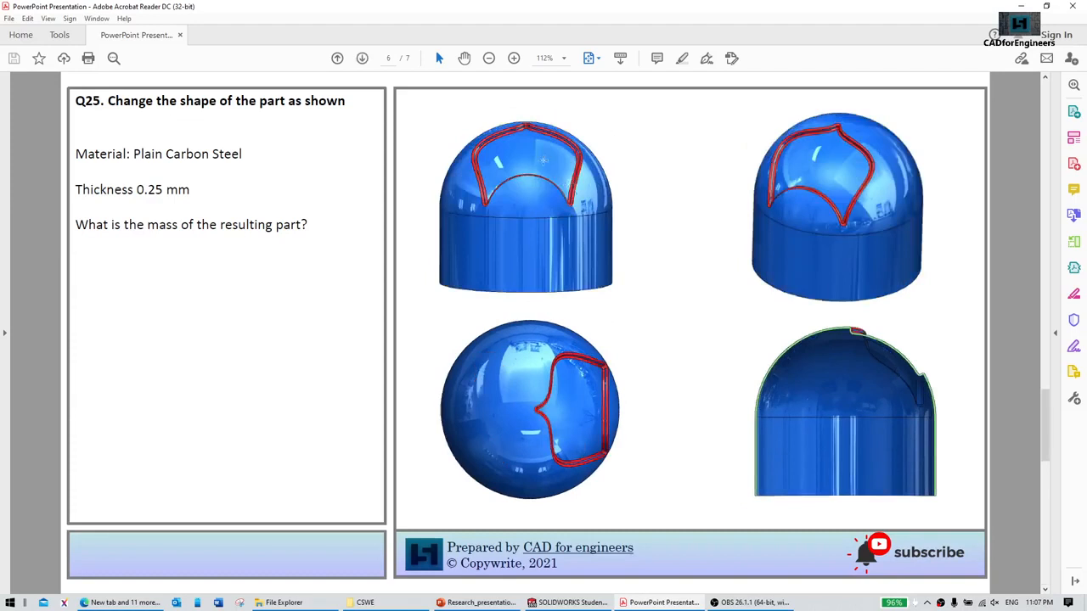
{"action": "scroll", "coordinate": [542, 205], "scroll_direction": "down", "scroll_amount": 1}
{"action": "scroll", "coordinate": [594, 216], "scroll_direction": "up", "scroll_amount": 1}
{"action": "scroll", "coordinate": [602, 223], "scroll_direction": "down", "scroll_amount": 1}
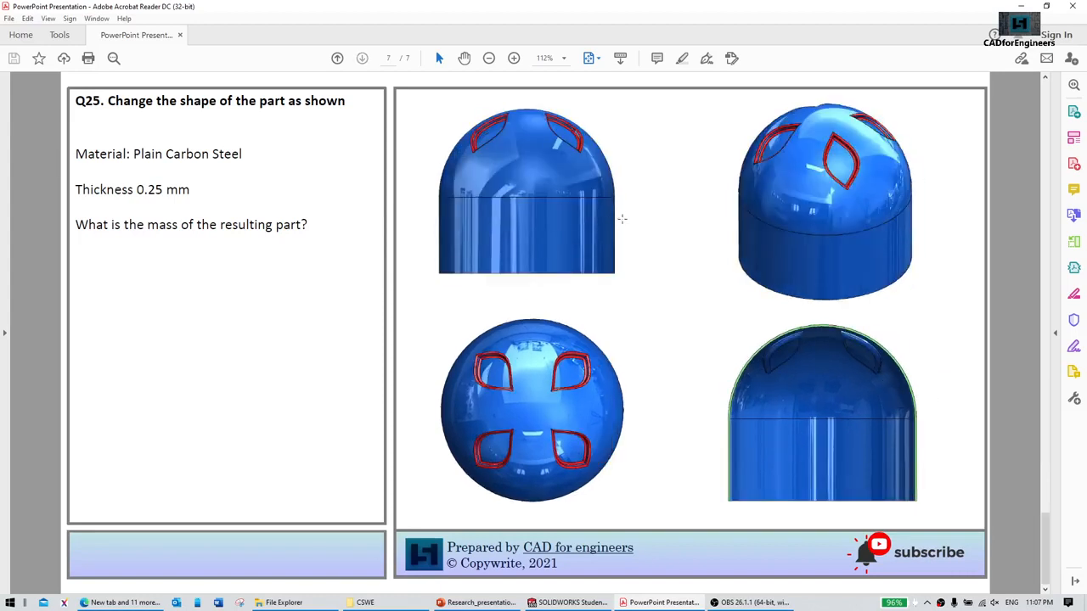
{"action": "scroll", "coordinate": [602, 249], "scroll_direction": "up", "scroll_amount": 1}
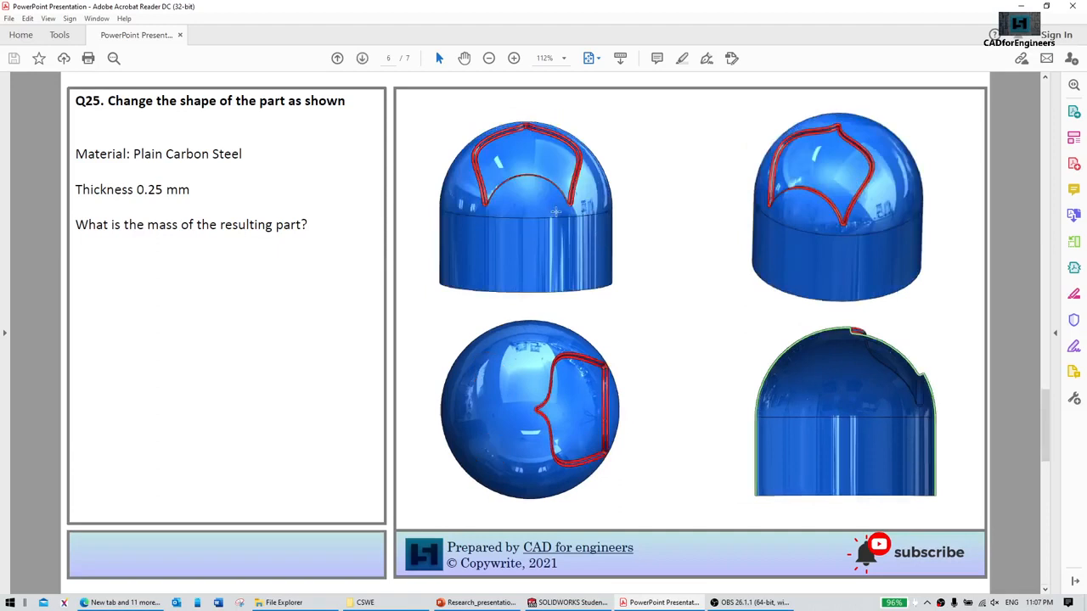
{"action": "scroll", "coordinate": [548, 283], "scroll_direction": "down", "scroll_amount": 1}
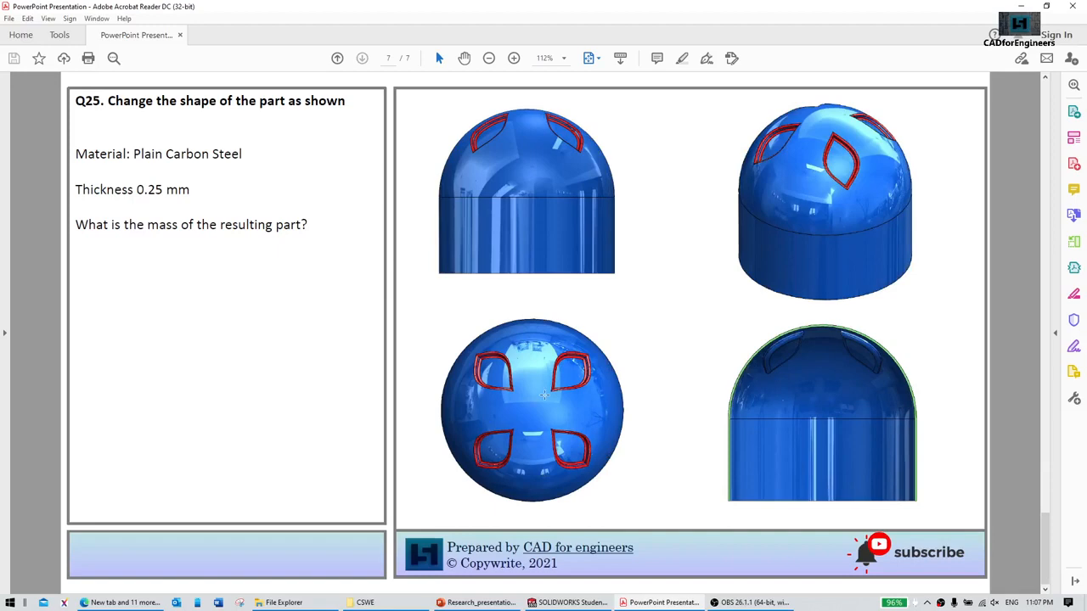
Step: View the SOLIDWORKS model from above and check its groove outline against the PDF's initial and final top views
{"action": "left_click", "coordinate": [575, 606]}
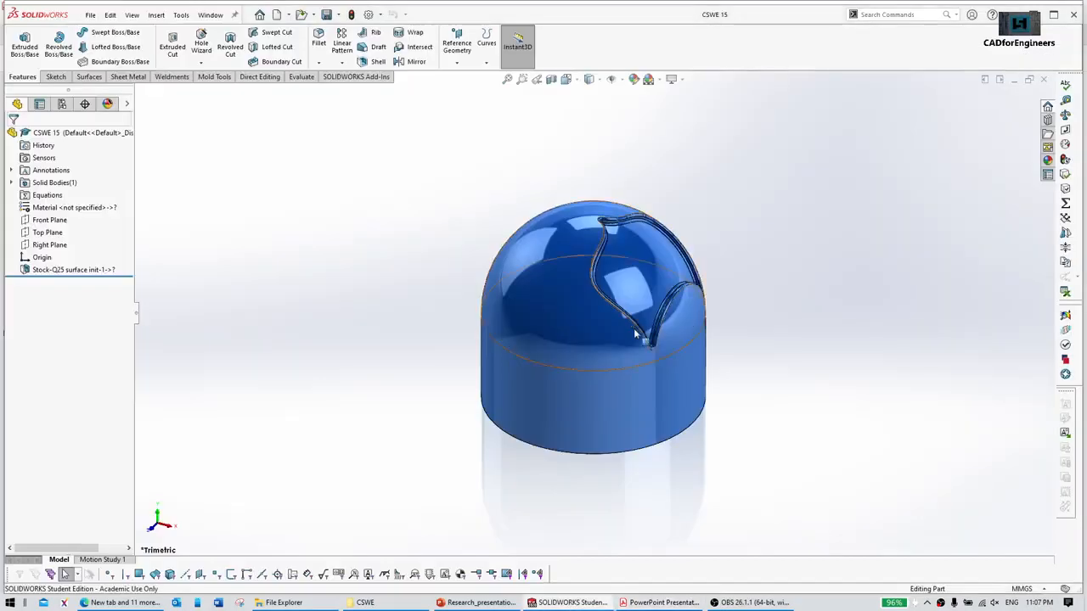
{"action": "middle_click_drag", "start_coordinate": [637, 331], "coordinate": [606, 458]}
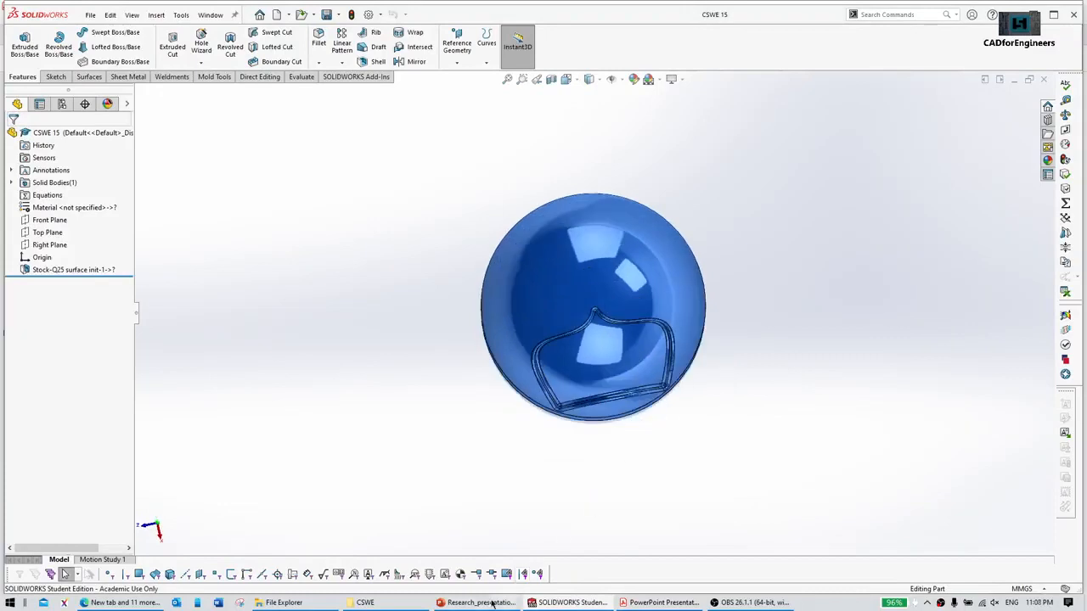
{"action": "left_click", "coordinate": [660, 603]}
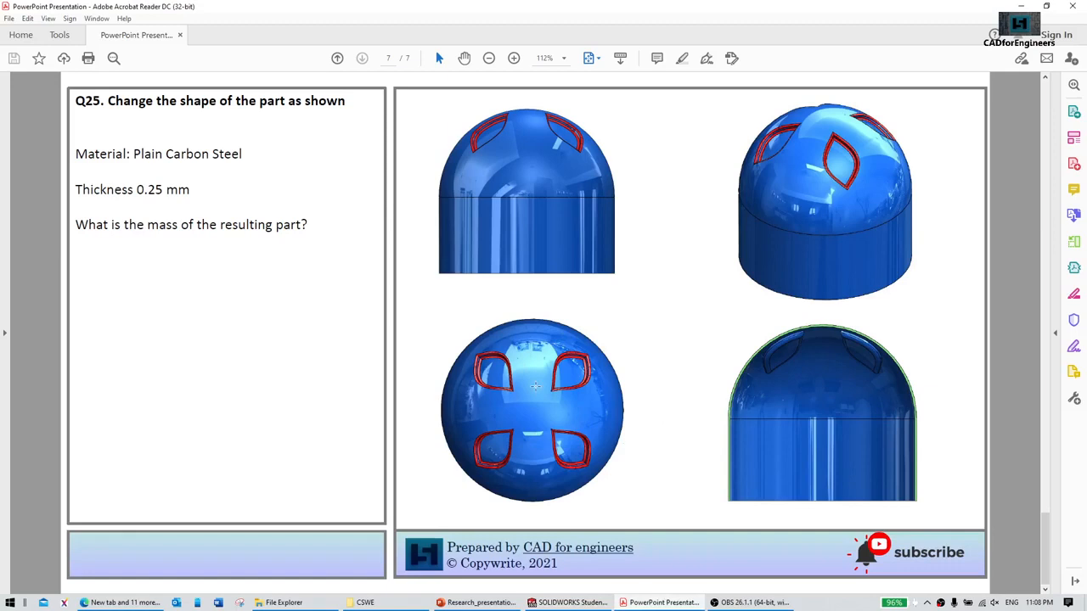
{"action": "scroll", "coordinate": [535, 386], "scroll_direction": "up", "scroll_amount": 1}
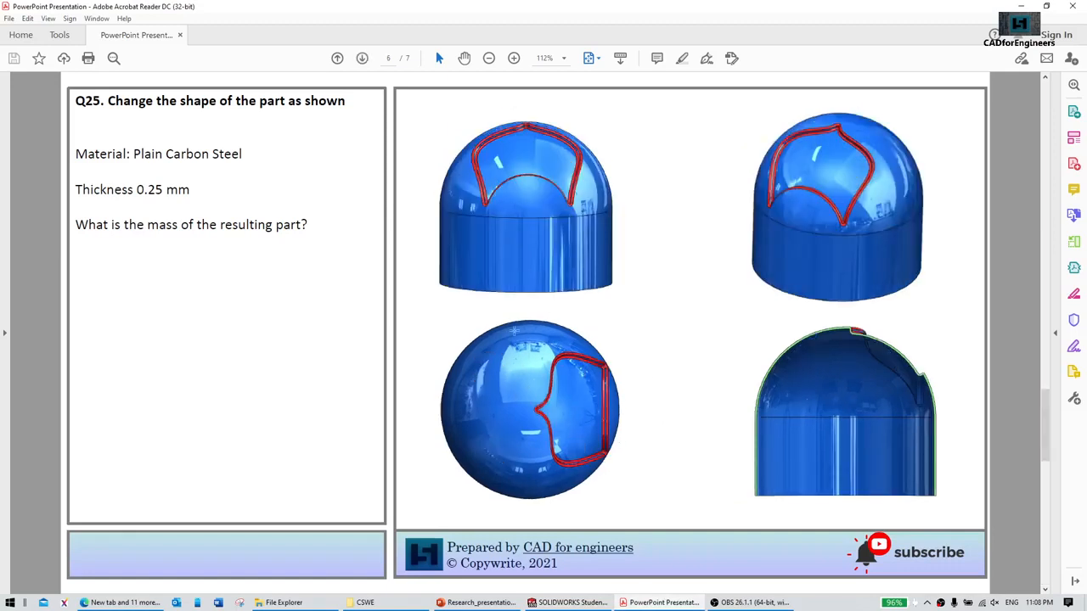
{"action": "scroll", "coordinate": [558, 467], "scroll_direction": "down", "scroll_amount": 1}
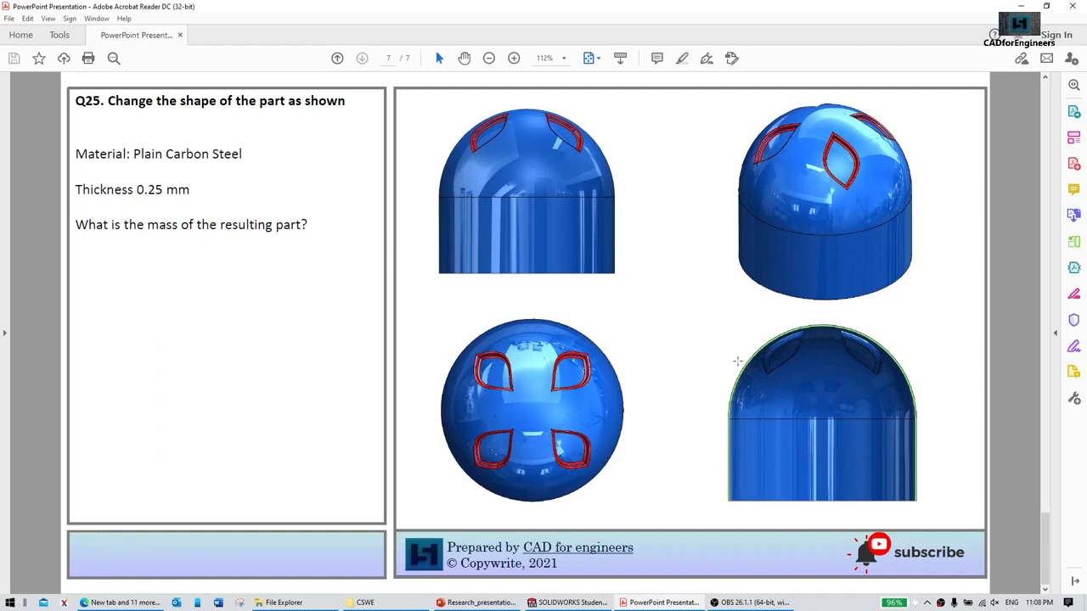
Step: Switch to SOLIDWORKS and start a sketch on the thin ring face at the bottom of the hollow cylinder
{"action": "left_click", "coordinate": [568, 603]}
{"action": "middle_click_drag", "start_coordinate": [586, 280], "coordinate": [490, 326]}
{"action": "key", "text": "ctrl+8"}
{"action": "scroll", "coordinate": [556, 254], "scroll_direction": "down", "scroll_amount": 2}
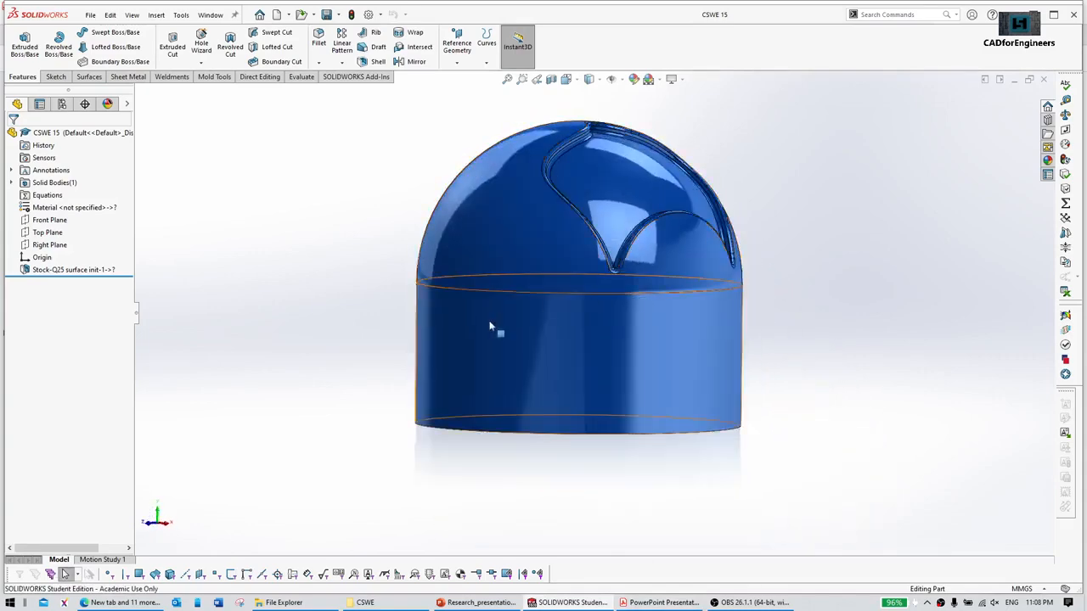
{"action": "middle_click_drag", "start_coordinate": [756, 228], "coordinate": [752, 282]}
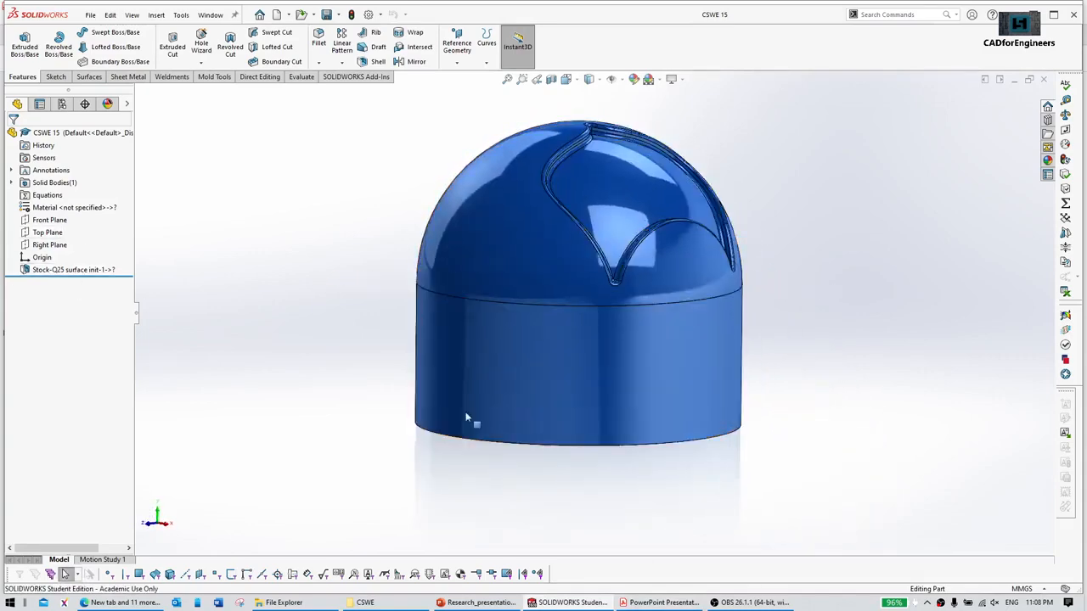
{"action": "middle_click_drag", "start_coordinate": [466, 417], "coordinate": [533, 255]}
{"action": "scroll", "coordinate": [437, 374], "scroll_direction": "down", "scroll_amount": 6}
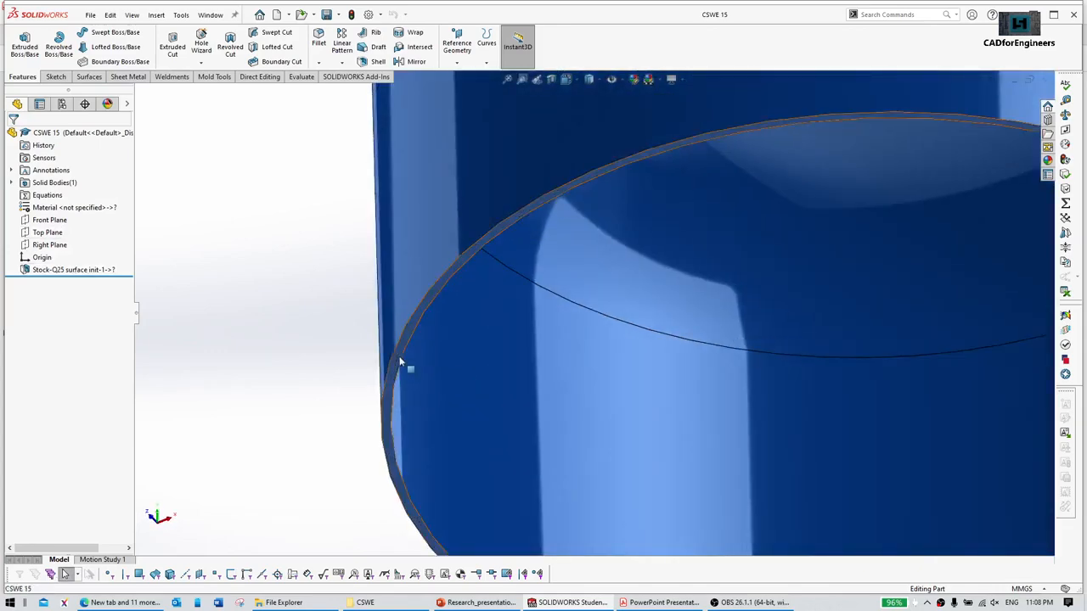
{"action": "left_click", "coordinate": [401, 363]}
{"action": "left_click", "coordinate": [448, 332]}
{"action": "scroll", "coordinate": [535, 365], "scroll_direction": "up", "scroll_amount": 5}
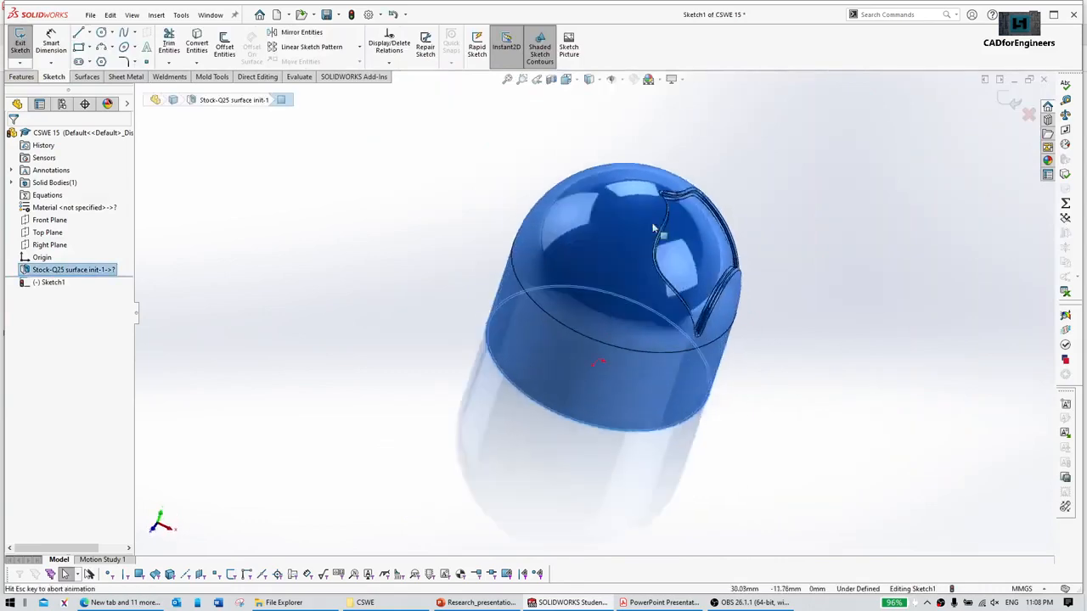
Step: Convert the inner circular edge of the bottom rim into the sketch and exit the sketch
{"action": "key", "text": "ctrl+8"}
{"action": "middle_click_drag", "start_coordinate": [803, 311], "coordinate": [813, 251]}
{"action": "scroll", "coordinate": [920, 447], "scroll_direction": "down", "scroll_amount": 7}
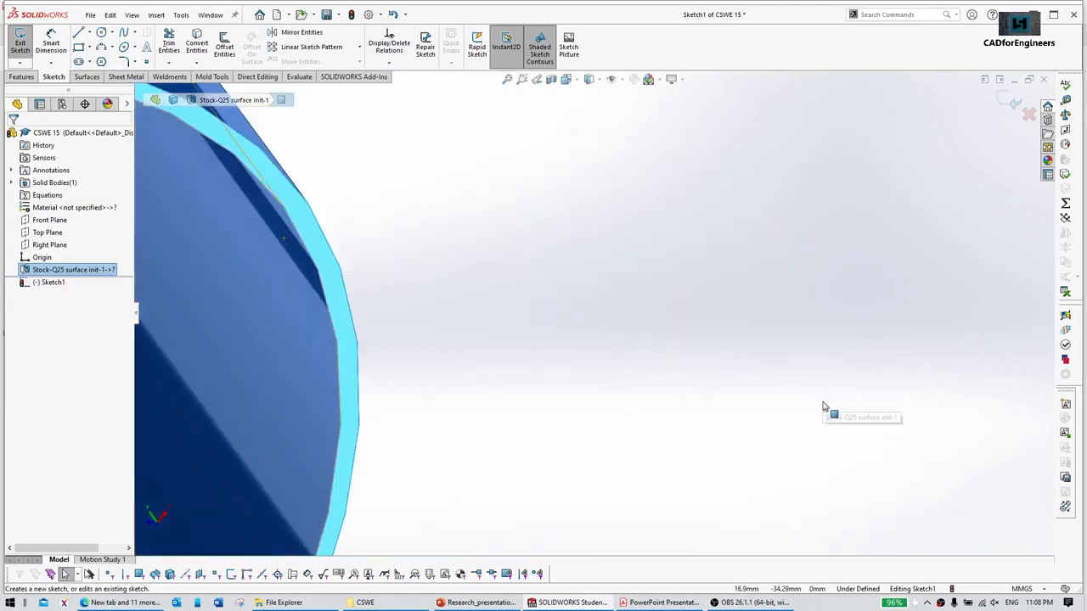
{"action": "left_click", "coordinate": [459, 316]}
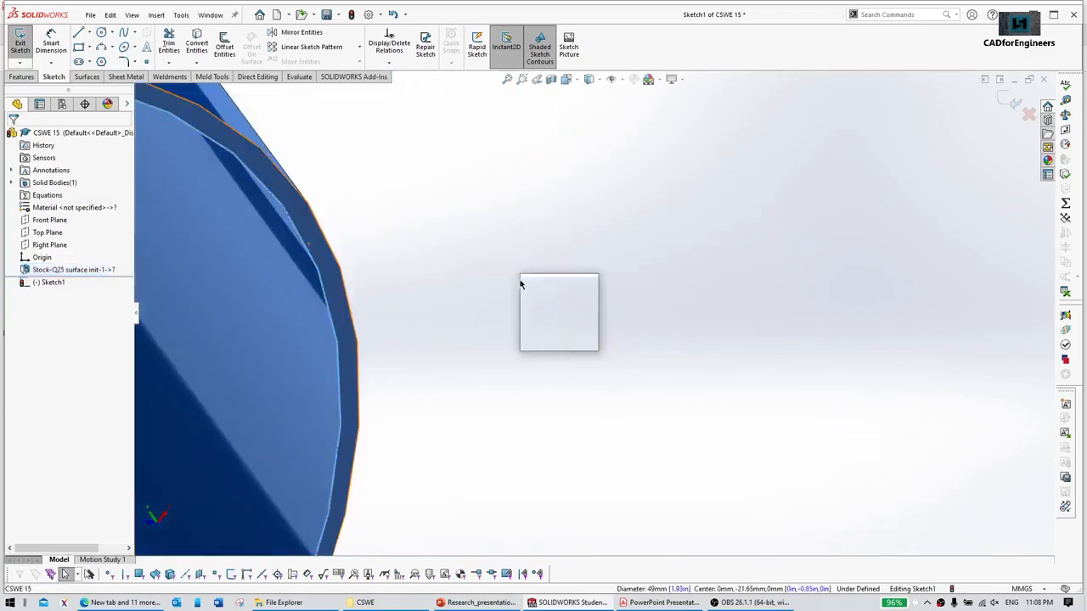
{"action": "left_click", "coordinate": [529, 344]}
{"action": "scroll", "coordinate": [612, 371], "scroll_direction": "up", "scroll_amount": 3}
{"action": "right_click_drag", "start_coordinate": [613, 374], "coordinate": [624, 264]}
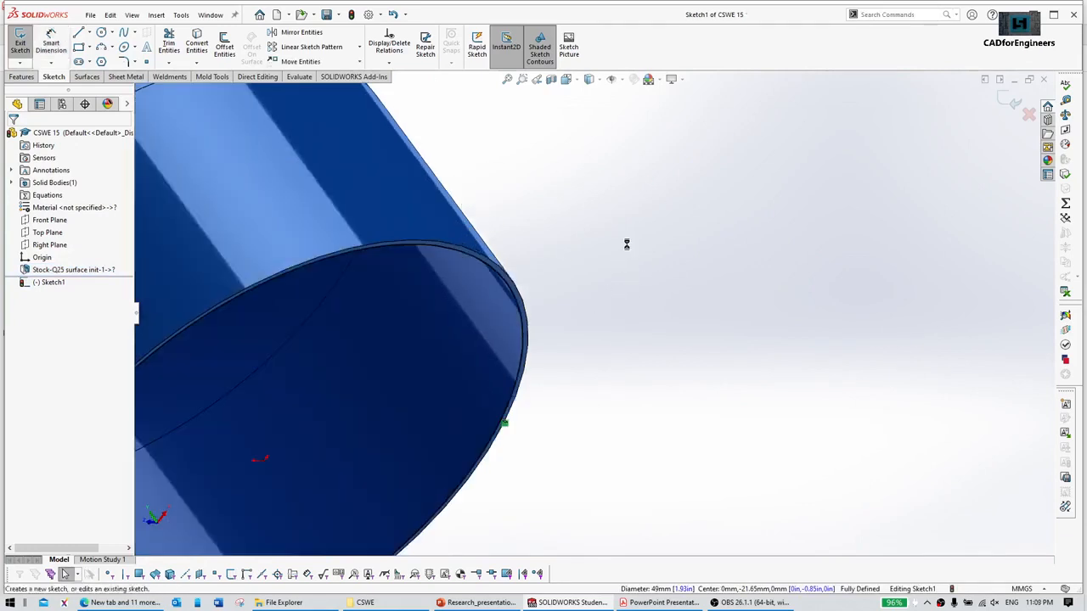
Step: Extrude the circle as a boss in the reversed direction into the hollow dome, using the Up To Body end condition
{"action": "key", "text": "s"}
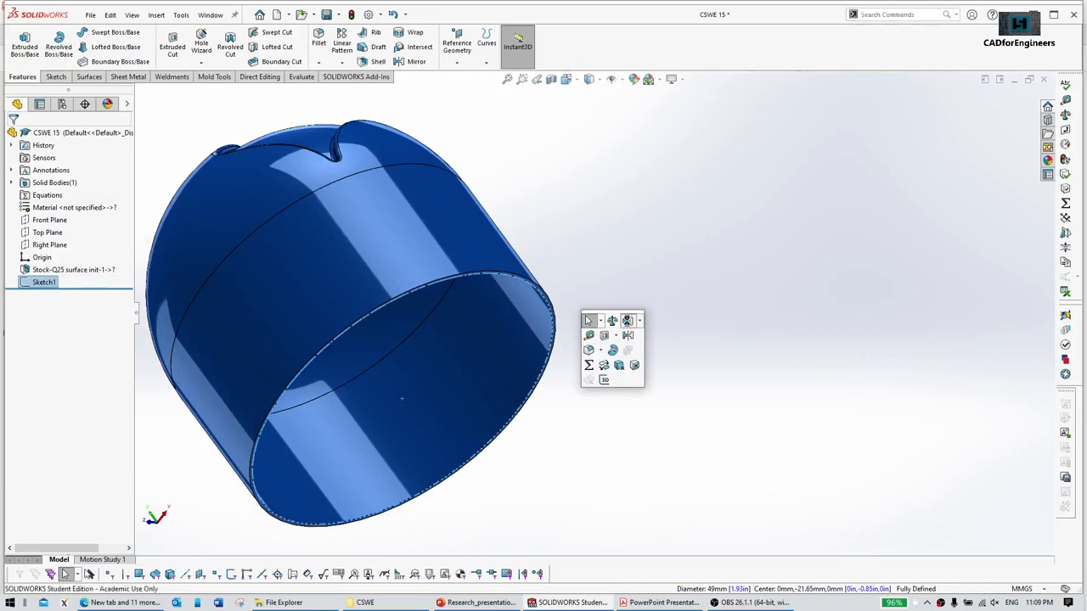
{"action": "left_click", "coordinate": [627, 320]}
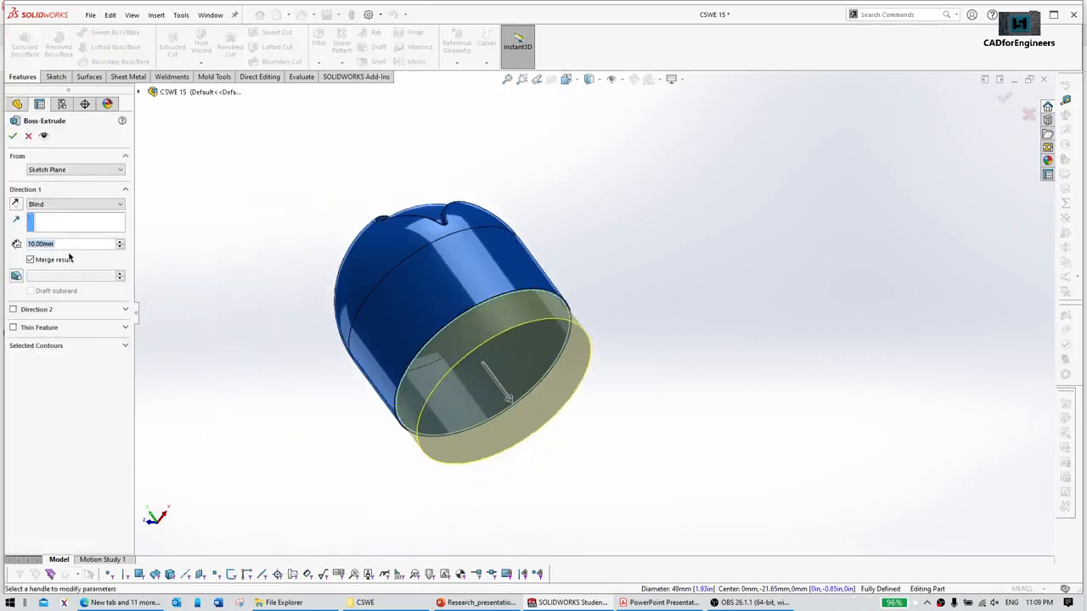
{"action": "left_click", "coordinate": [16, 204]}
{"action": "left_click", "coordinate": [51, 205]}
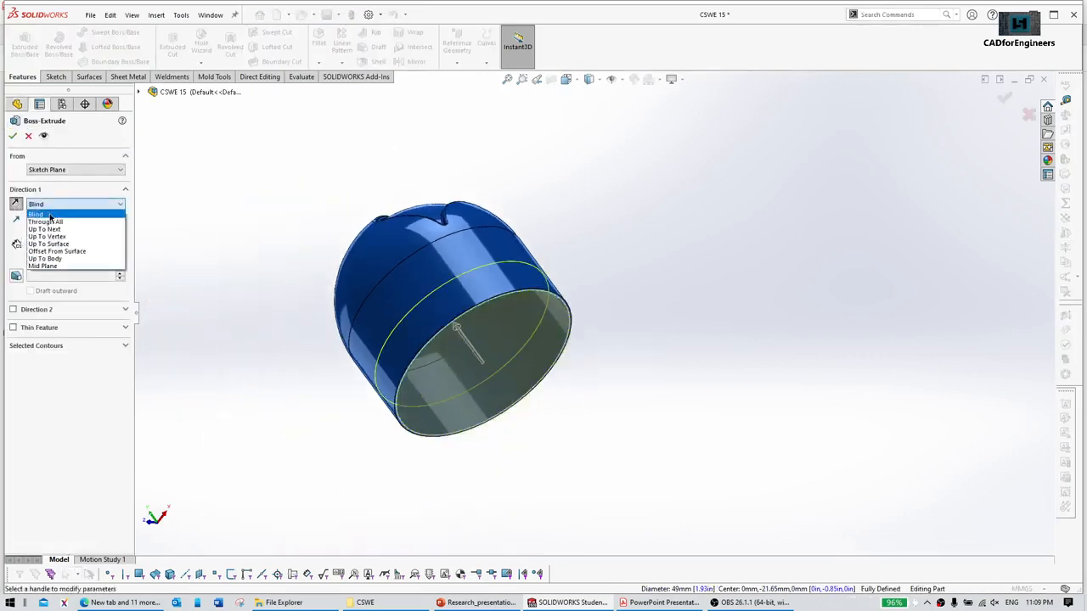
{"action": "left_click", "coordinate": [47, 258]}
{"action": "middle_click_drag", "start_coordinate": [475, 322], "coordinate": [481, 264]}
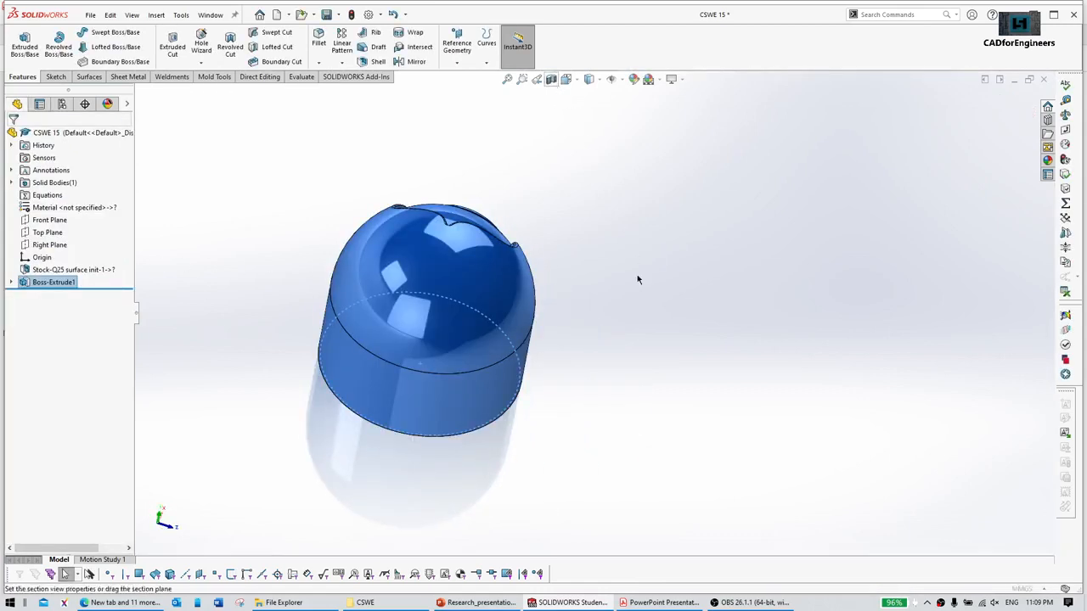
Step: Turn off the section view and compare the model's groove outline from above with the PDF's initial and final shapes
{"action": "middle_click_drag", "start_coordinate": [637, 278], "coordinate": [145, 128]}
{"action": "left_click", "coordinate": [28, 137]}
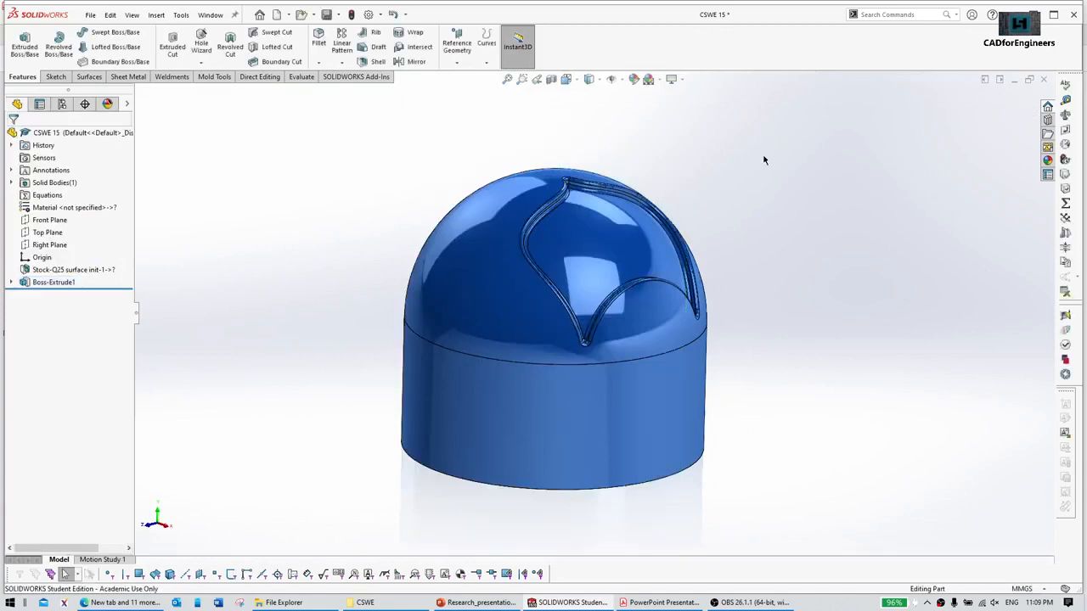
{"action": "key", "text": "ctrl+5"}
{"action": "left_click", "coordinate": [659, 602]}
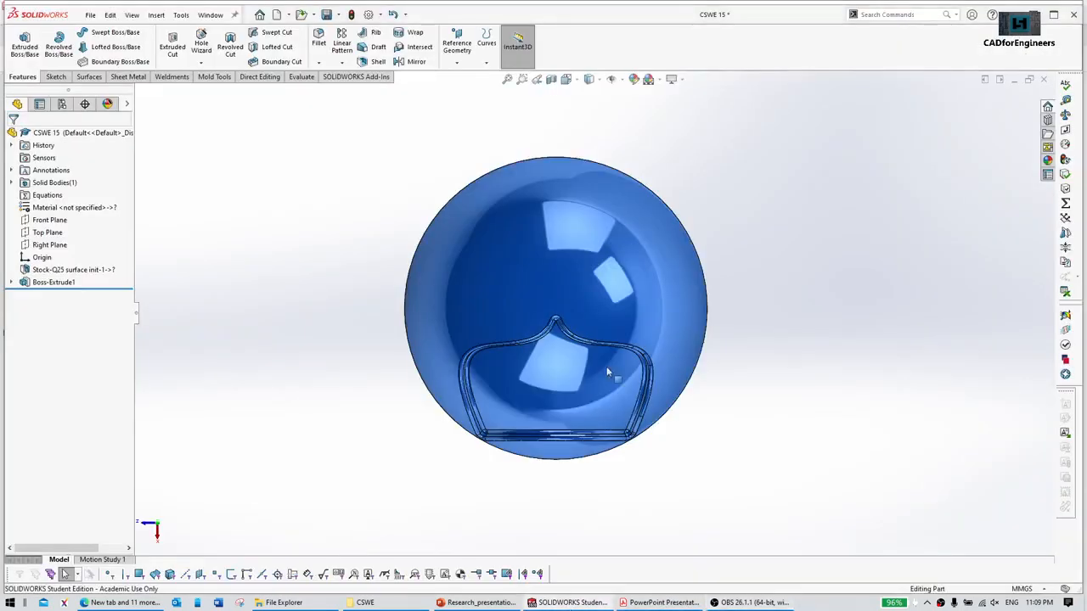
{"action": "middle_click_drag", "start_coordinate": [607, 366], "coordinate": [606, 411]}
{"action": "left_click", "coordinate": [661, 602]}
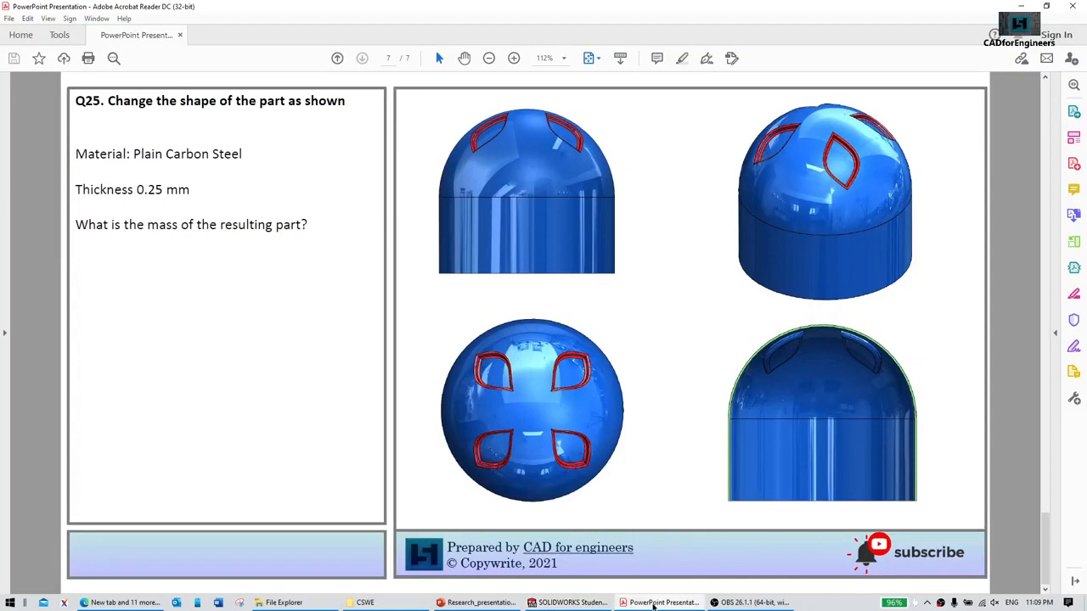
{"action": "left_click", "coordinate": [654, 603]}
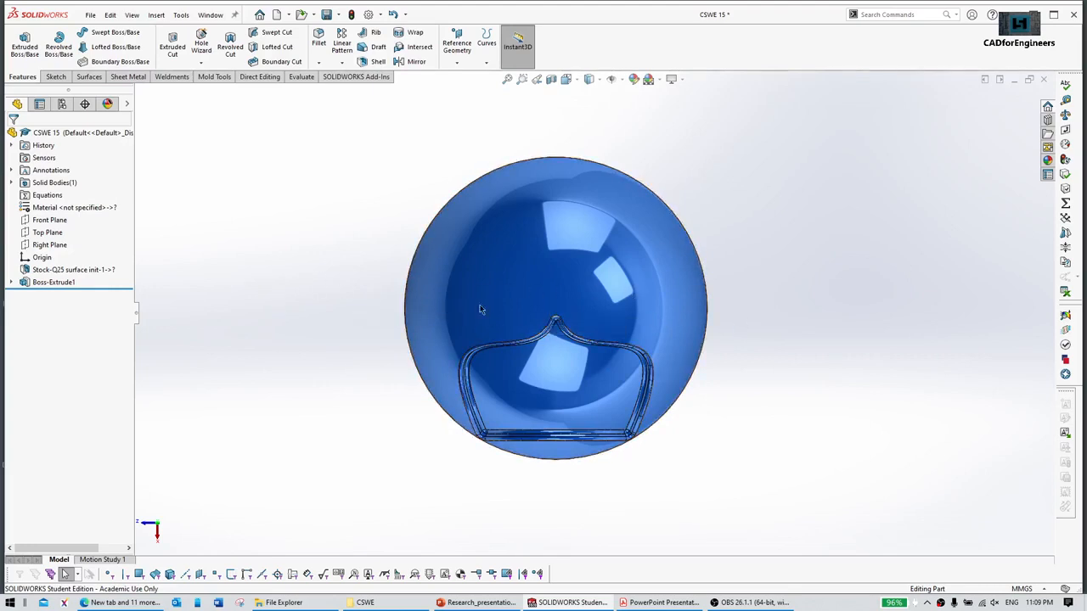
Step: Sketch a straight line on the Top Plane across the dome's full diameter, through the origin and parallel to the groove's straight side
{"action": "left_click", "coordinate": [51, 232]}
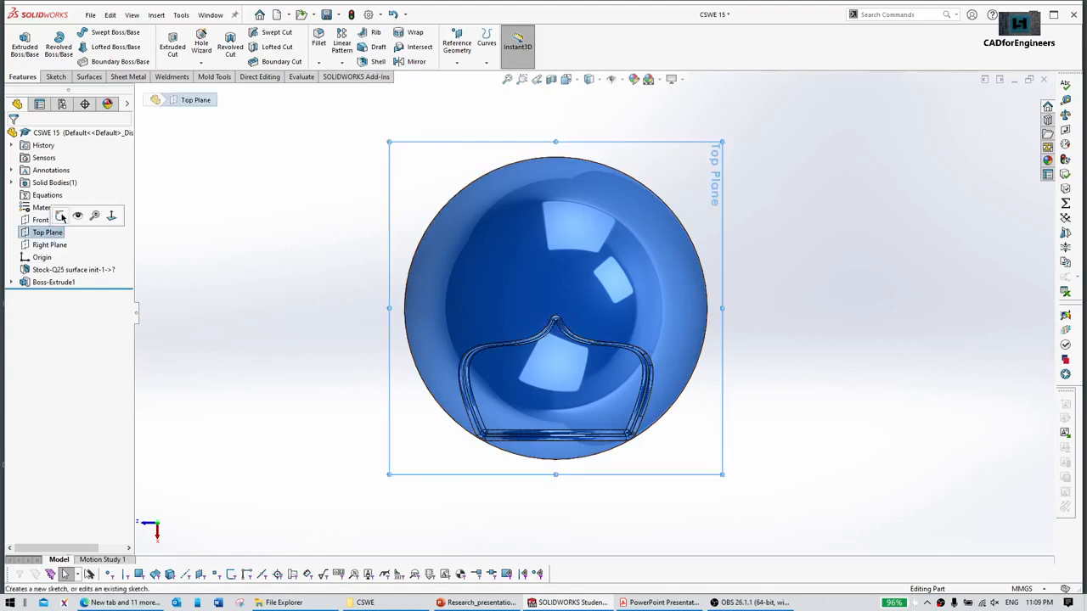
{"action": "left_click", "coordinate": [60, 217]}
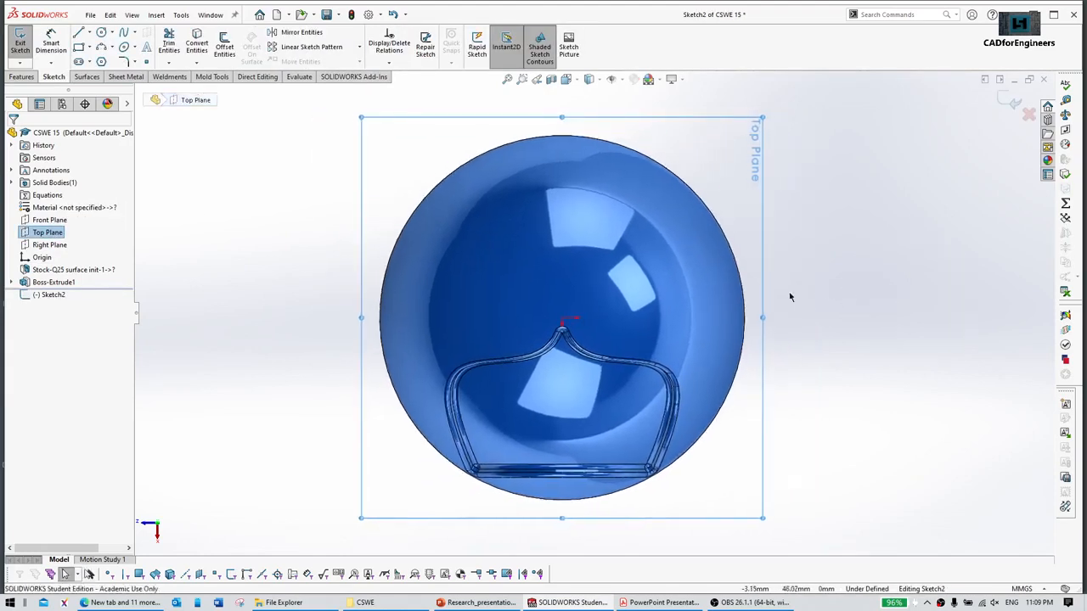
{"action": "key", "text": "l"}
{"action": "left_click", "coordinate": [380, 319]}
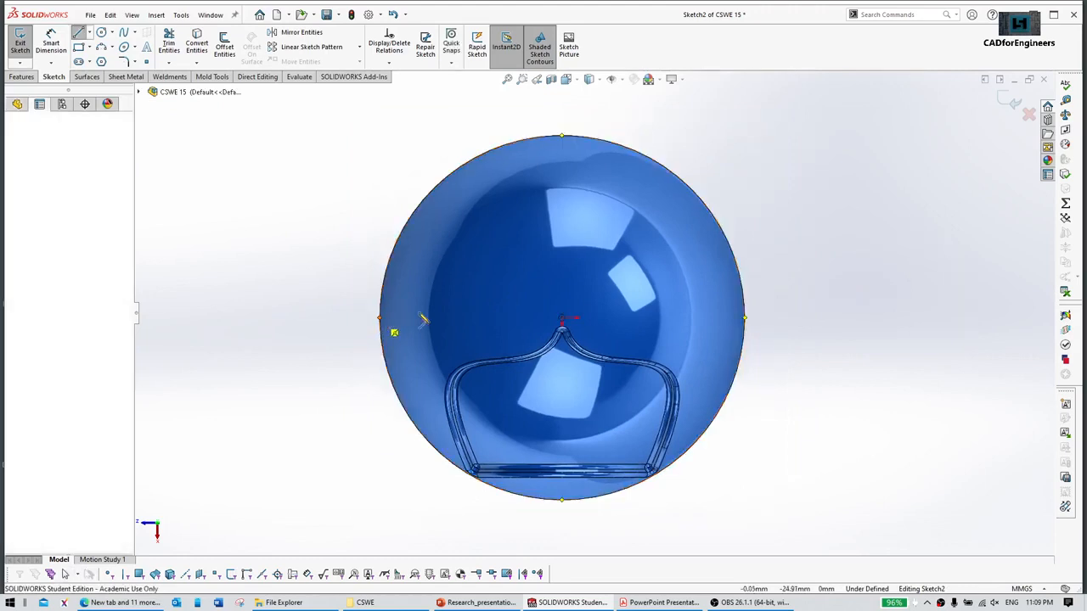
{"action": "left_click", "coordinate": [746, 319]}
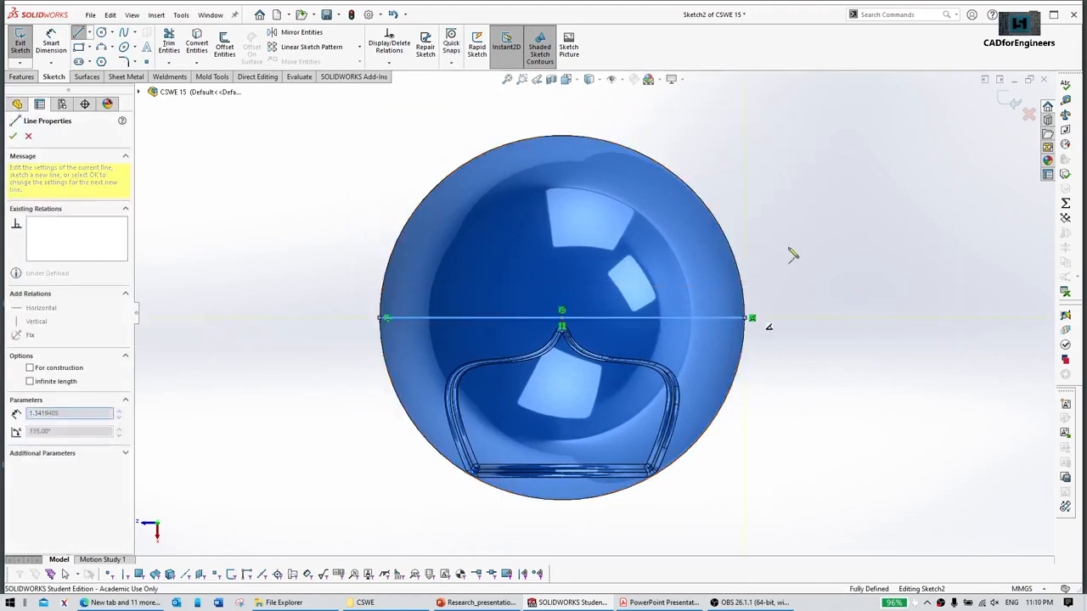
{"action": "right_click", "coordinate": [777, 212]}
{"action": "left_click", "coordinate": [803, 222]}
Step: Split the solid with the diameter line sketch, consuming the plain half and keeping the half with the groove
{"action": "mouse_move", "coordinate": [747, 378]}
{"action": "middle_mouse_down"}
{"action": "mouse_move", "coordinate": [636, 441]}
{"action": "mouse_move", "coordinate": [612, 356]}
{"action": "mouse_move", "coordinate": [630, 248]}
{"action": "mouse_move", "coordinate": [616, 261]}
{"action": "mouse_move", "coordinate": [615, 288]}
{"action": "mouse_move", "coordinate": [638, 284]}
{"action": "mouse_move", "coordinate": [578, 436]}
{"action": "middle_mouse_up"}
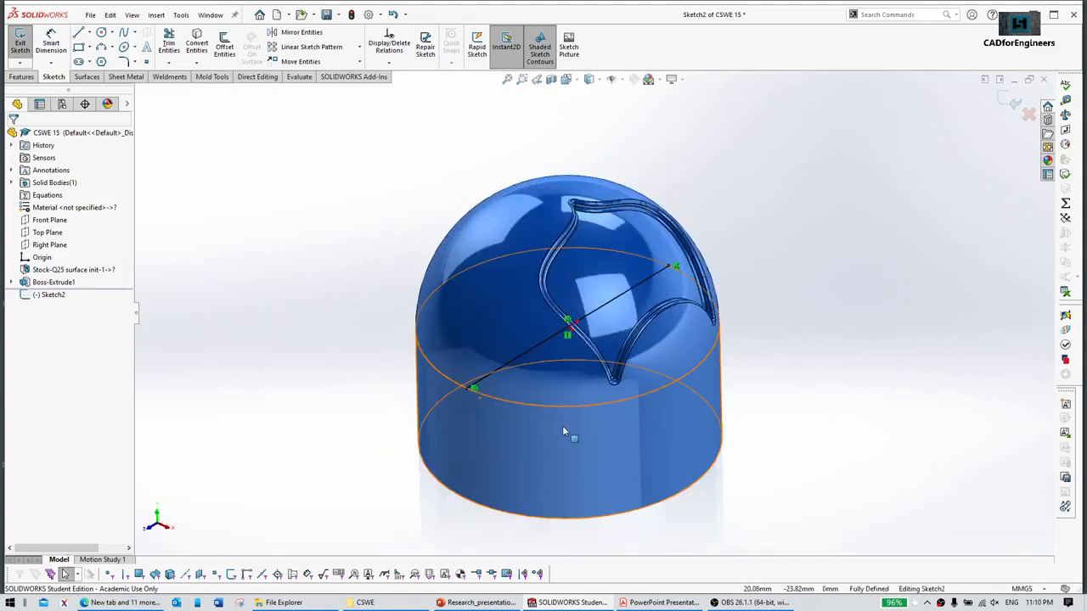
{"action": "scroll", "coordinate": [563, 428], "scroll_direction": "up", "scroll_amount": 1}
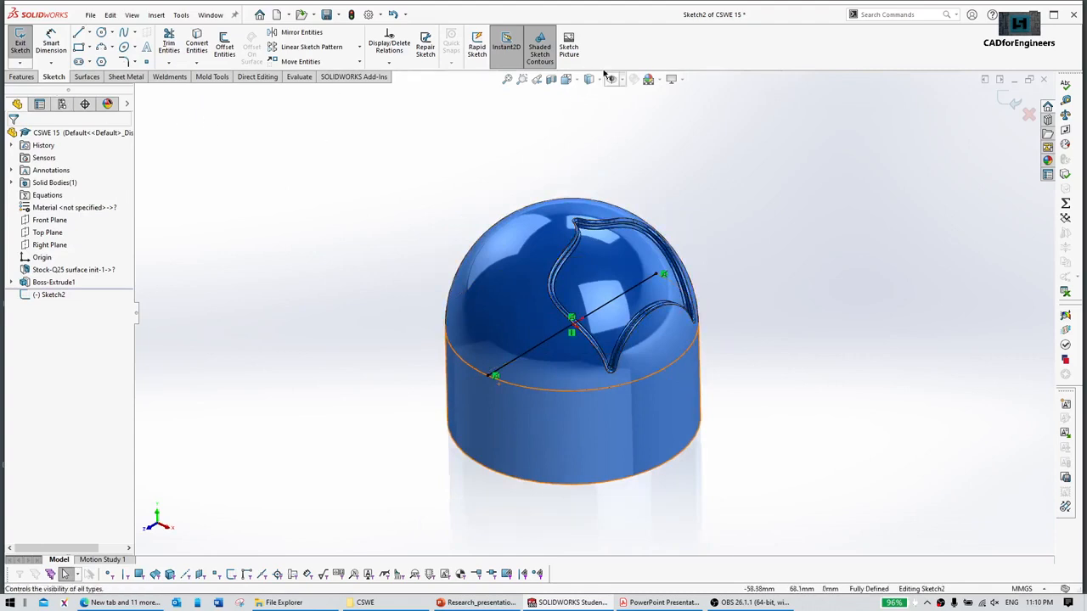
{"action": "left_click", "coordinate": [263, 77]}
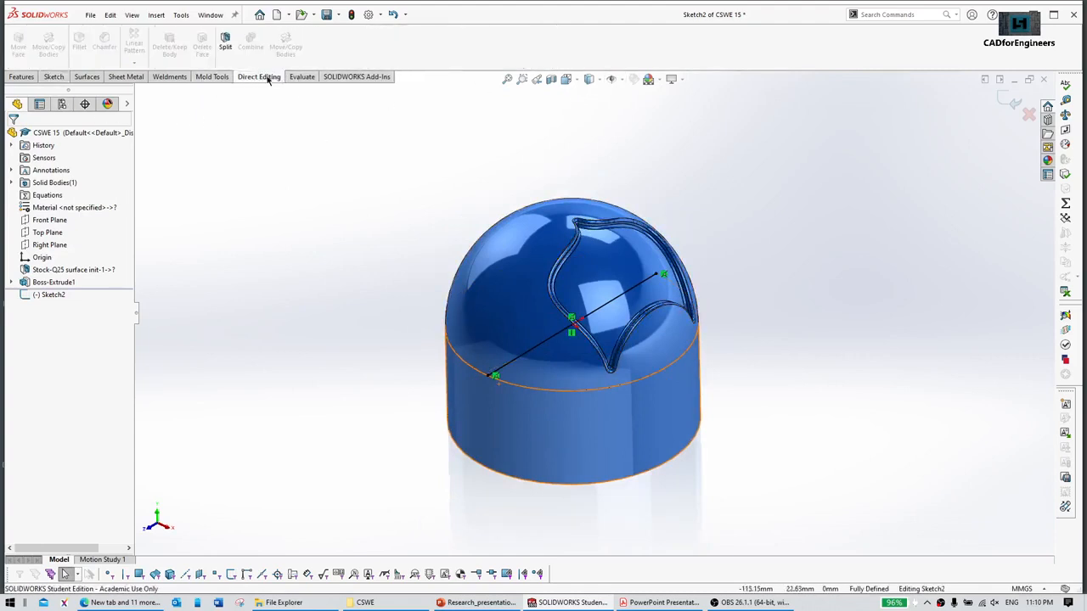
{"action": "left_click", "coordinate": [227, 42]}
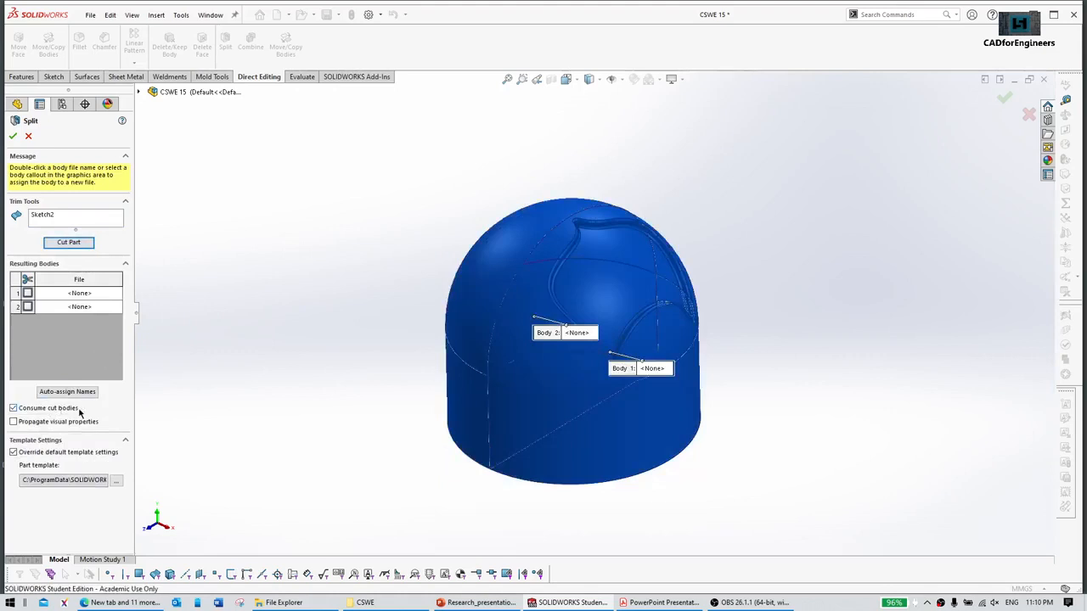
{"action": "left_click", "coordinate": [496, 266]}
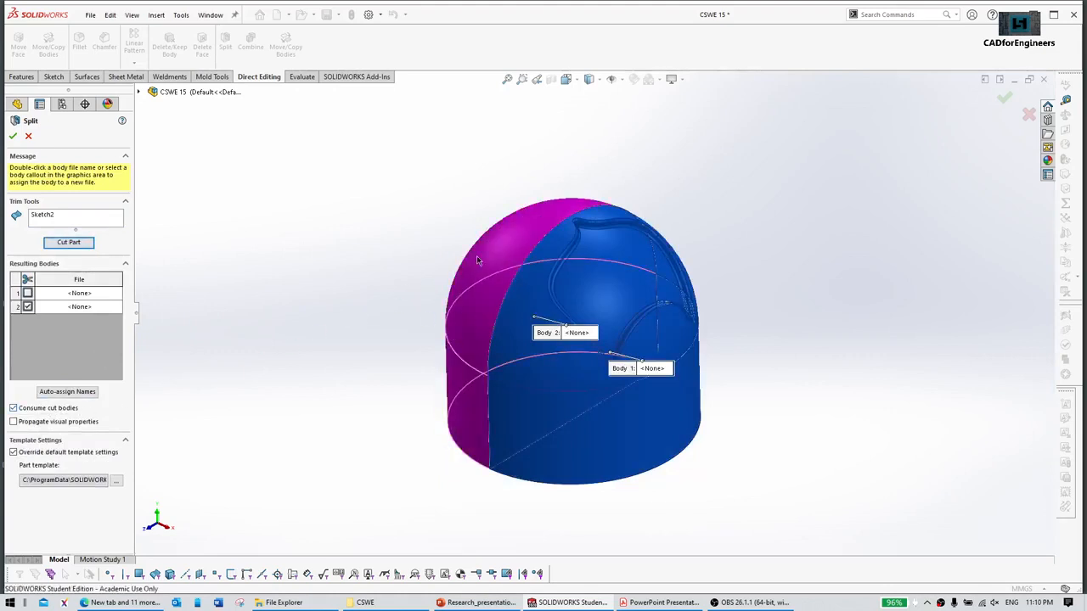
{"action": "left_click", "coordinate": [618, 232]}
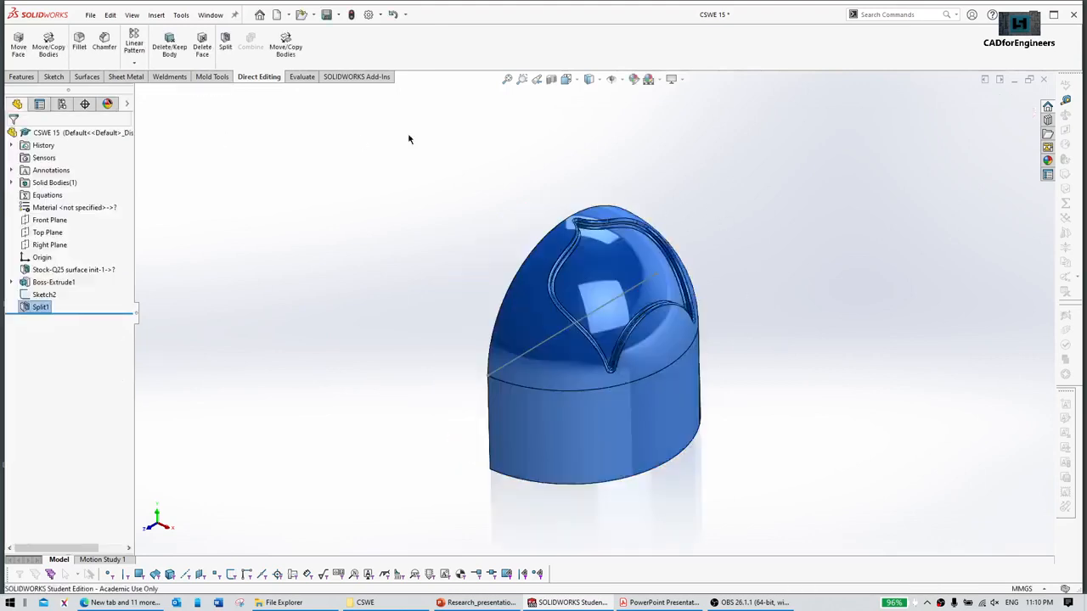
Step: Hide the splitting line sketch and inspect the remaining half body's flat cut face and grooved side
{"action": "left_click", "coordinate": [525, 361]}
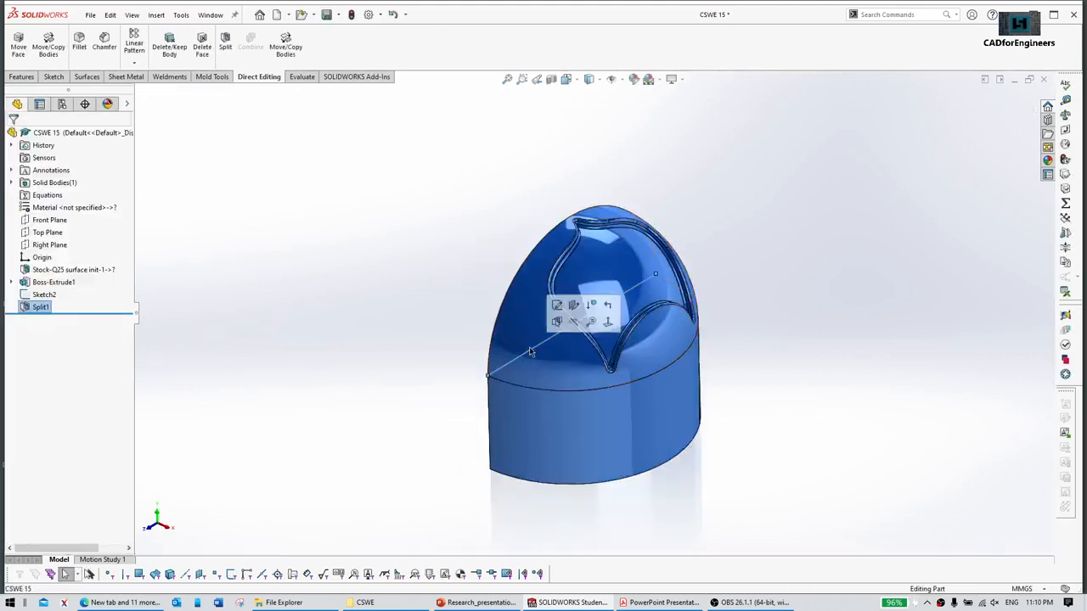
{"action": "middle_click_drag", "start_coordinate": [658, 329], "coordinate": [738, 332]}
{"action": "middle_click_drag", "start_coordinate": [522, 346], "coordinate": [510, 293]}
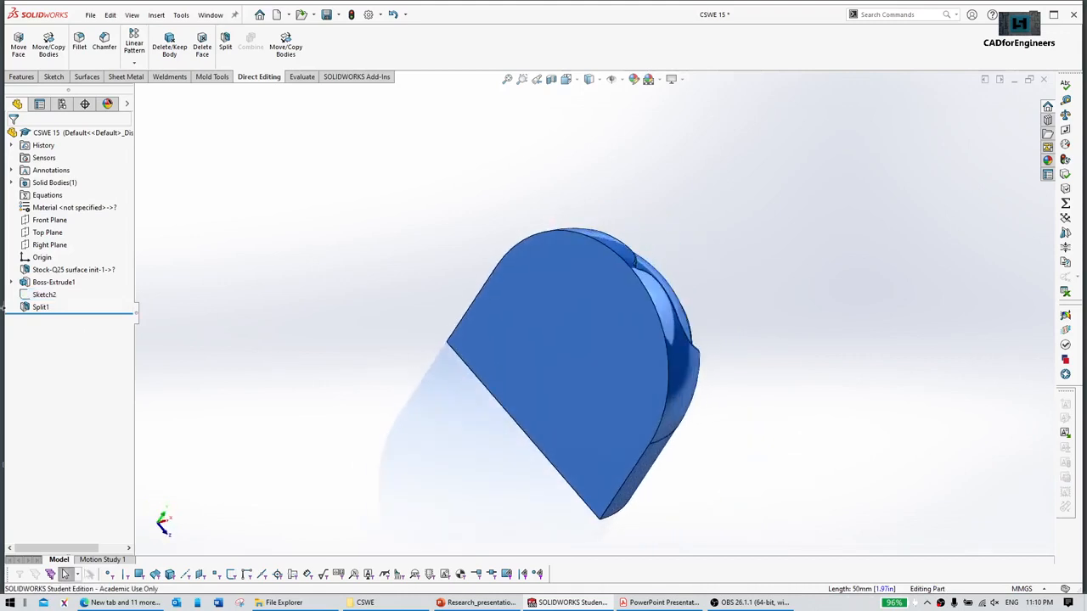
{"action": "middle_click_drag", "start_coordinate": [645, 369], "coordinate": [627, 257]}
{"action": "key", "text": "ctrl+1"}
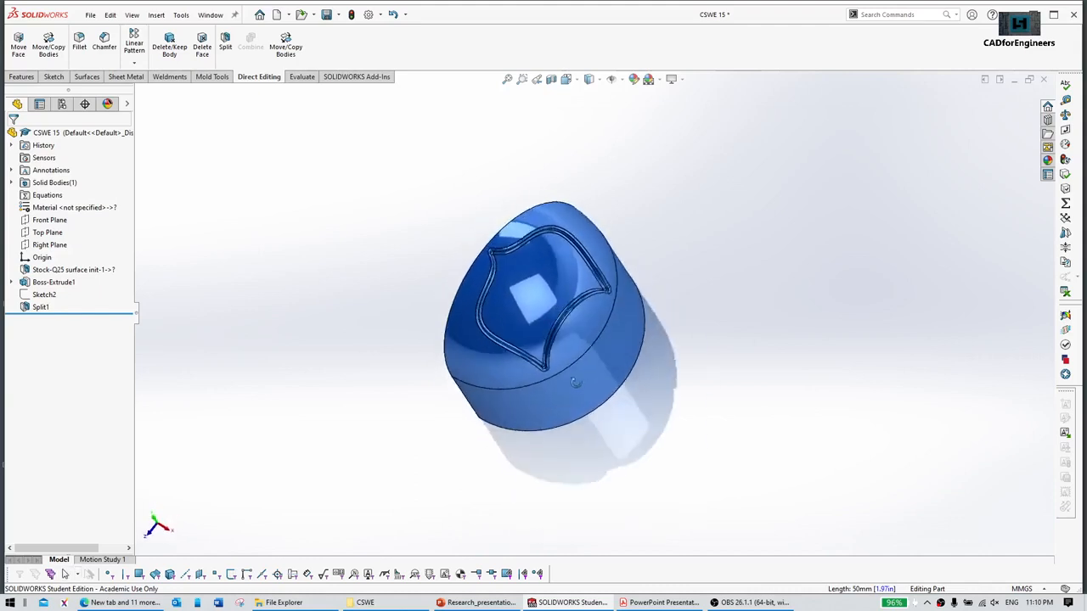
{"action": "key", "text": "ctrl+7"}
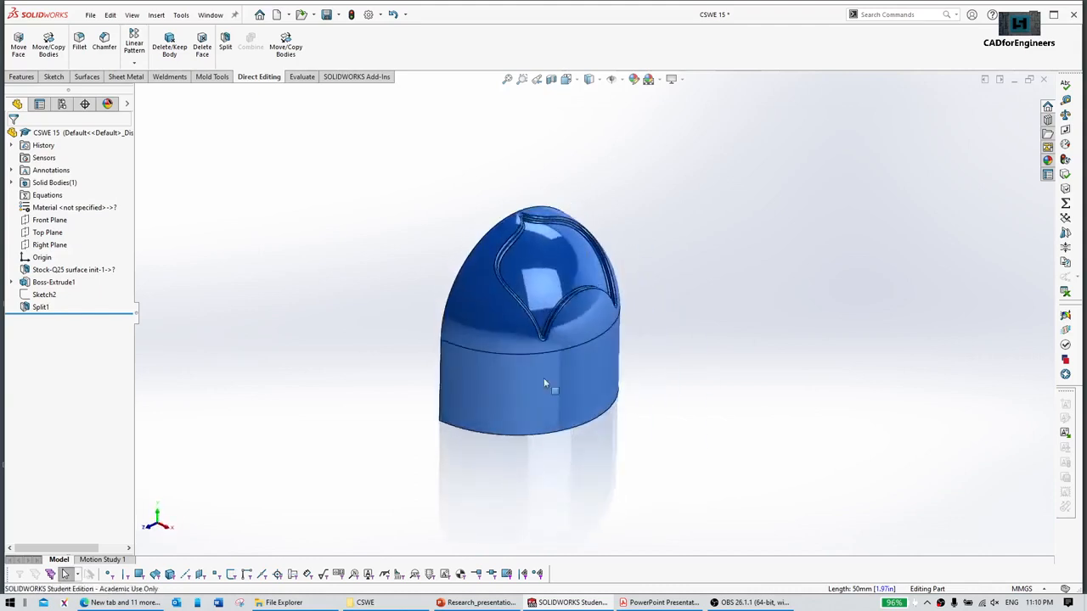
Step: Show temporary axes and circular-pattern the half body about the vertical axis with 4 equally spaced instances over 360°
{"action": "left_click", "coordinate": [135, 64]}
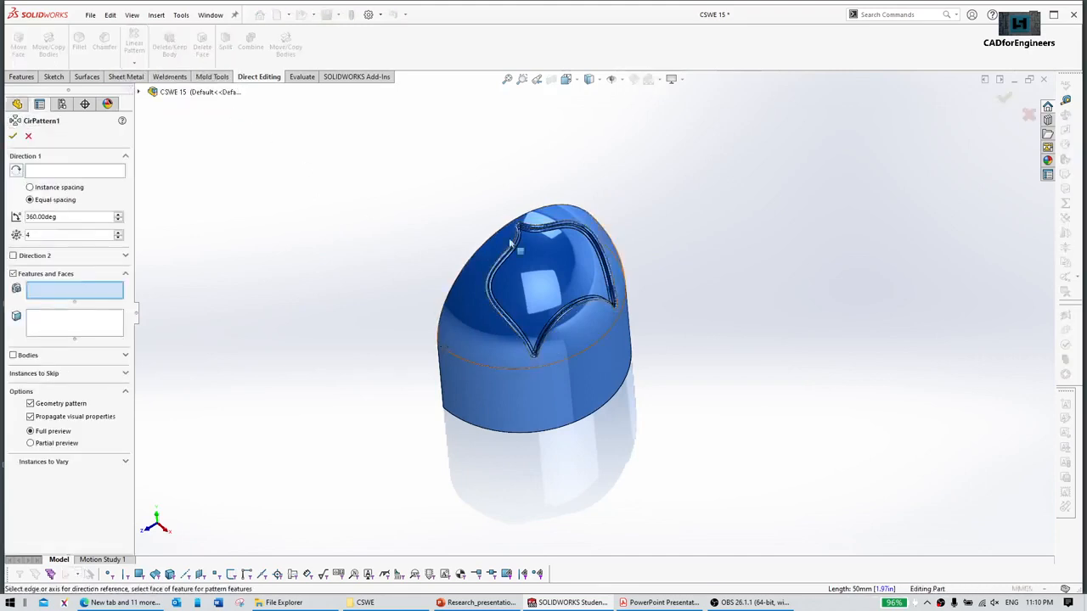
{"action": "middle_click_drag", "start_coordinate": [525, 393], "coordinate": [630, 333]}
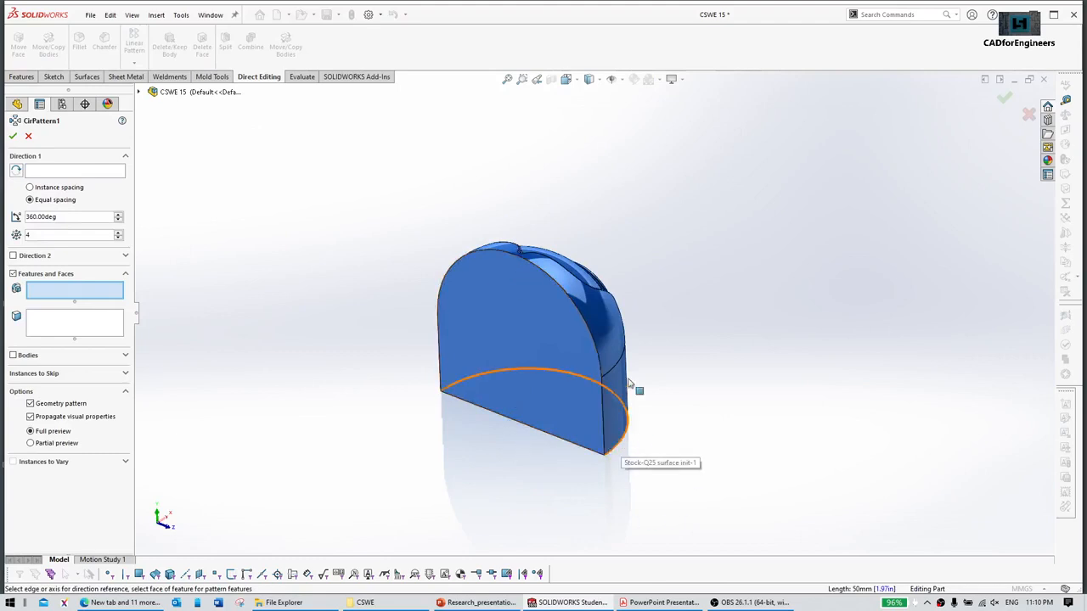
{"action": "left_click", "coordinate": [619, 79]}
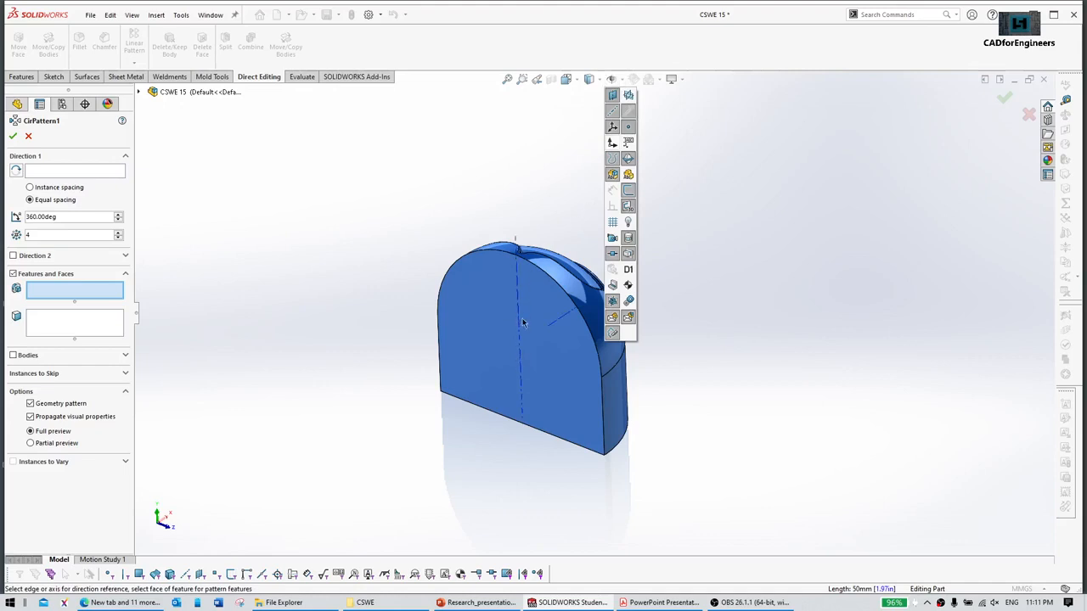
{"action": "left_click", "coordinate": [60, 172]}
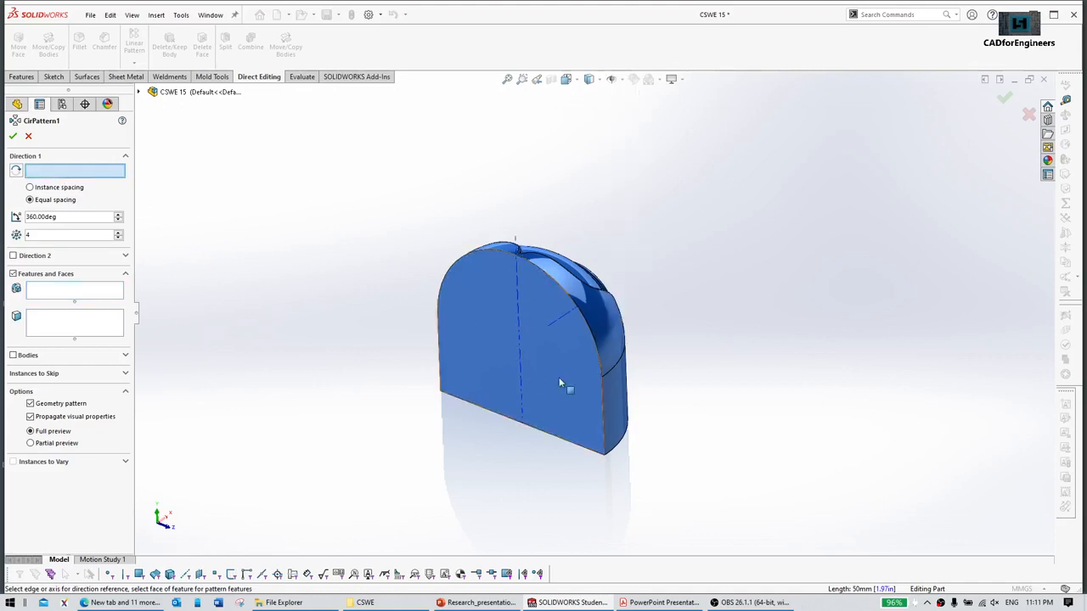
{"action": "left_click", "coordinate": [519, 320]}
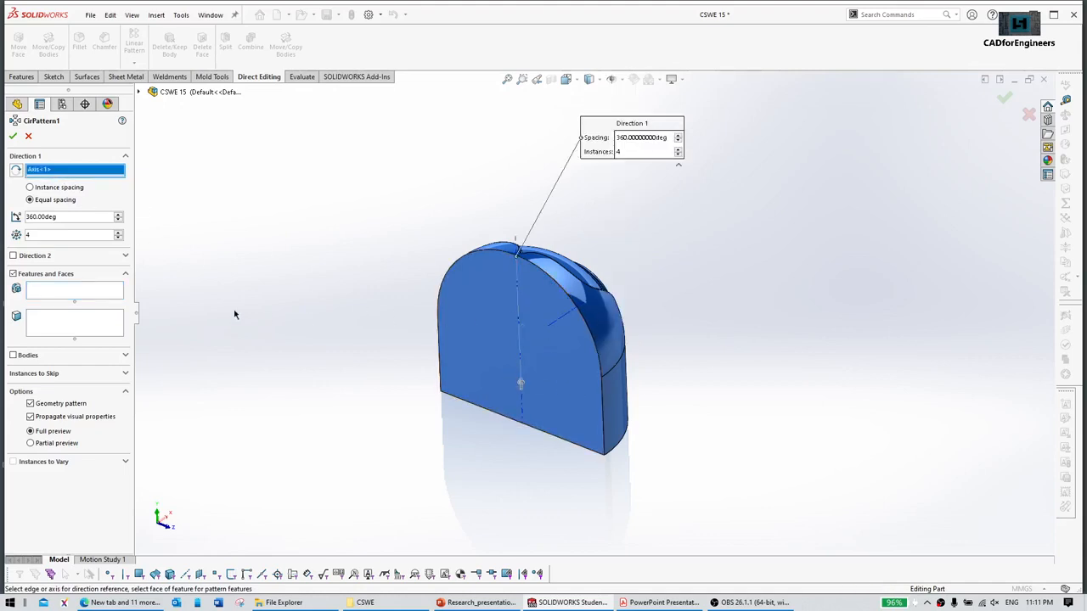
{"action": "left_click", "coordinate": [32, 357]}
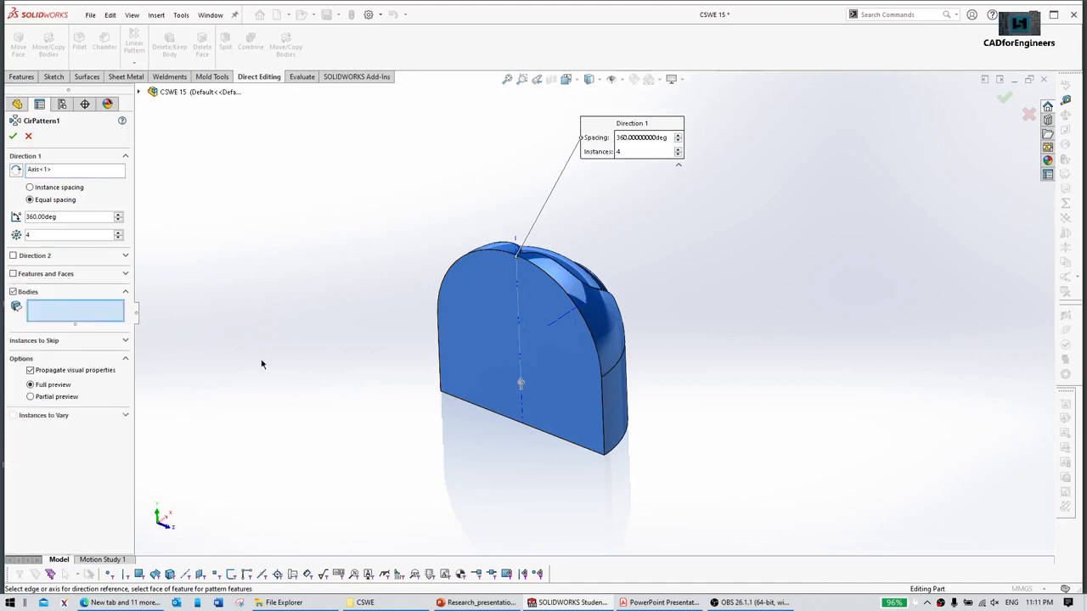
{"action": "left_click", "coordinate": [565, 358]}
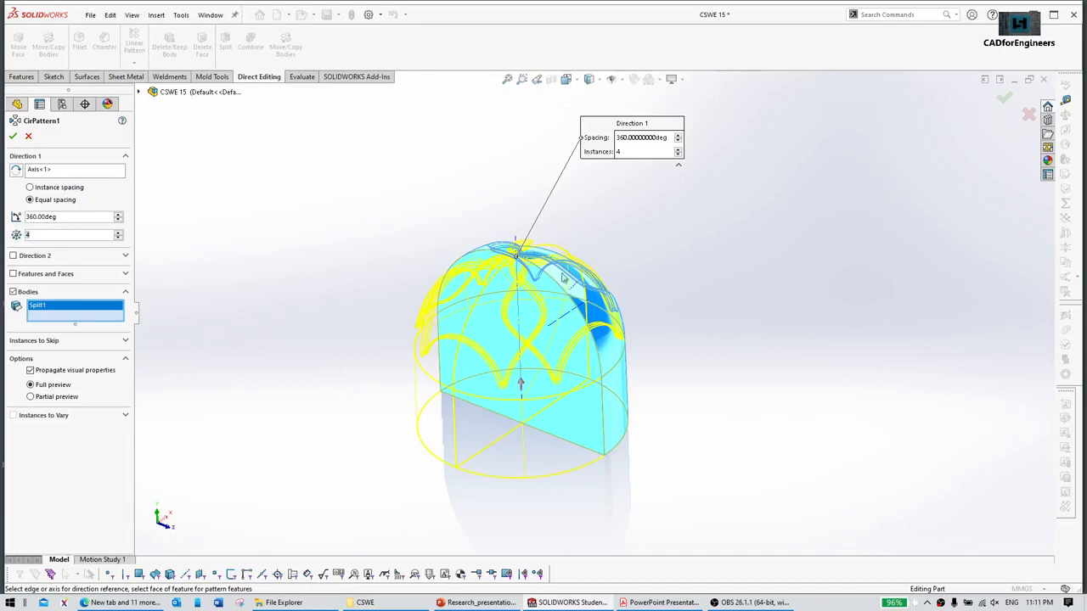
{"action": "scroll", "coordinate": [526, 283], "scroll_direction": "down", "scroll_amount": 3}
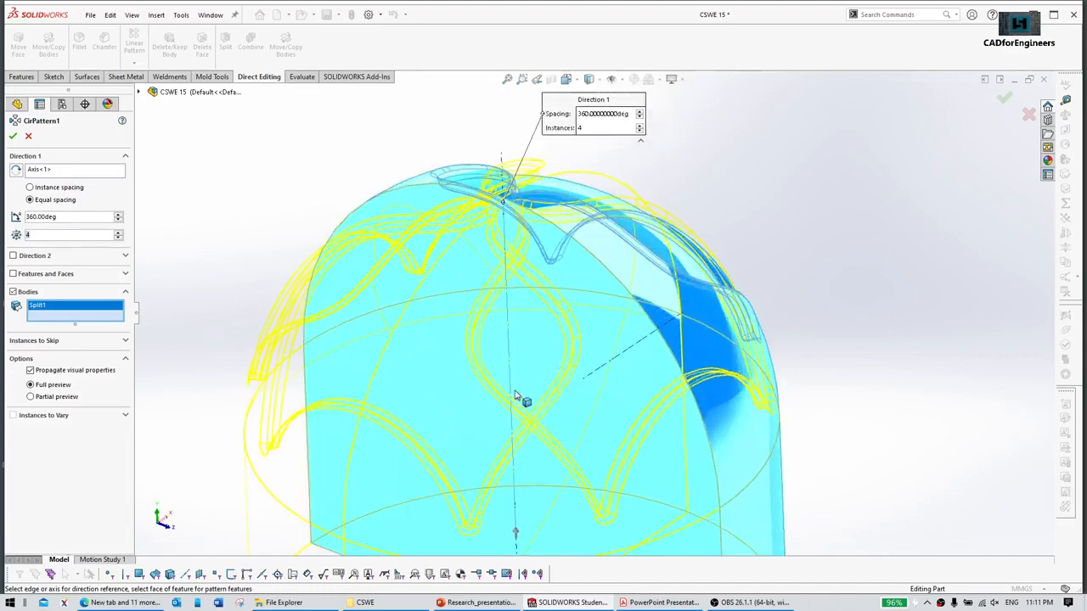
{"action": "left_click", "coordinate": [12, 137]}
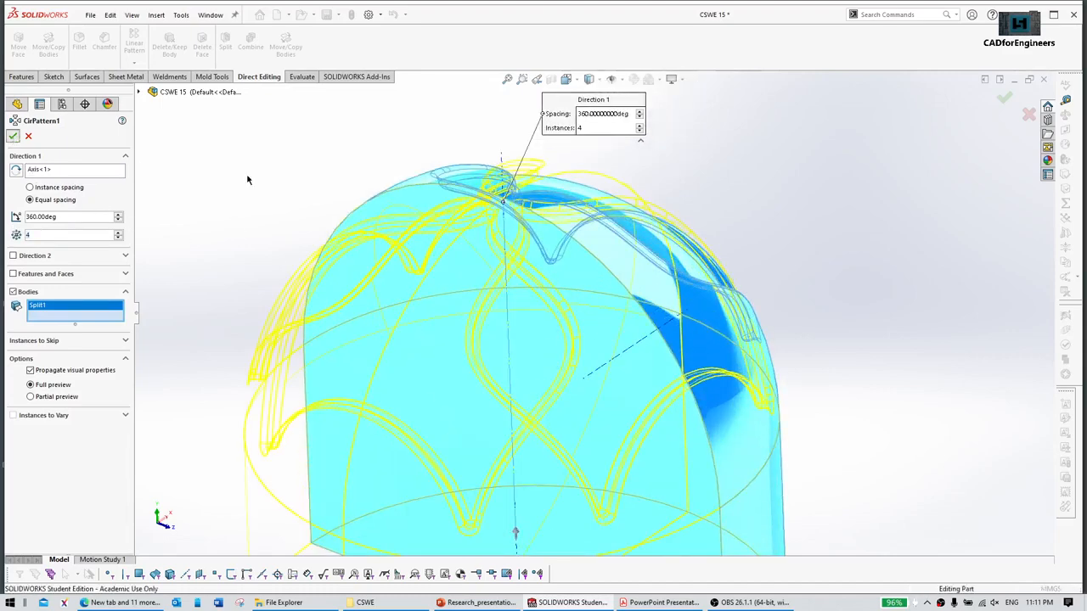
Step: Combine the original half body and its three patterned copies into one solid using the Add operation
{"action": "middle_click_drag", "start_coordinate": [612, 255], "coordinate": [678, 330]}
{"action": "key", "text": "ctrl+5"}
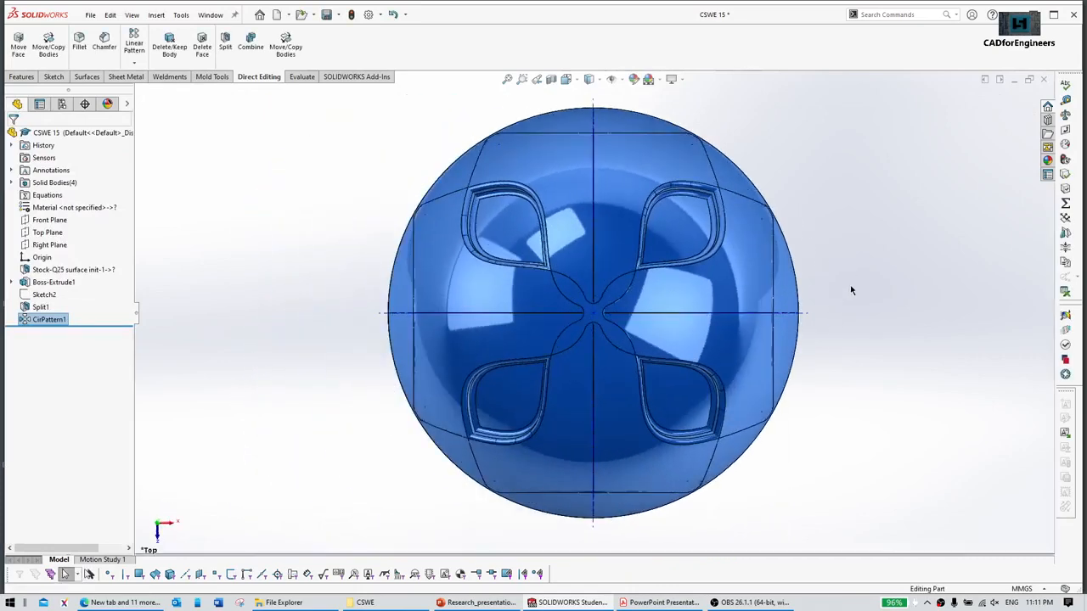
{"action": "key", "text": "ctrl+7"}
{"action": "middle_click_drag", "start_coordinate": [608, 167], "coordinate": [638, 305]}
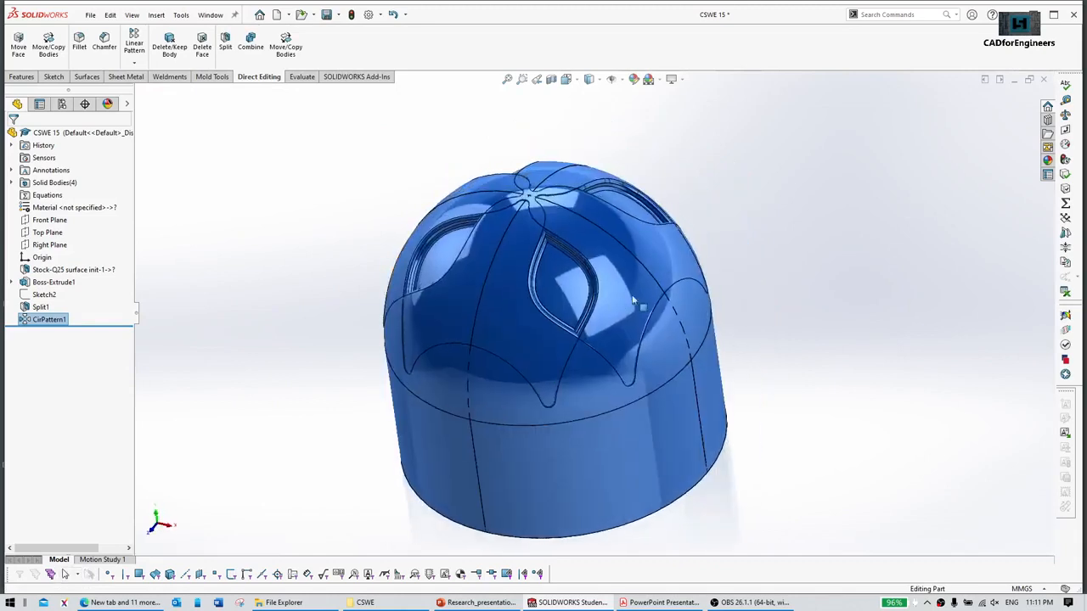
{"action": "middle_click_drag", "start_coordinate": [700, 219], "coordinate": [609, 253]}
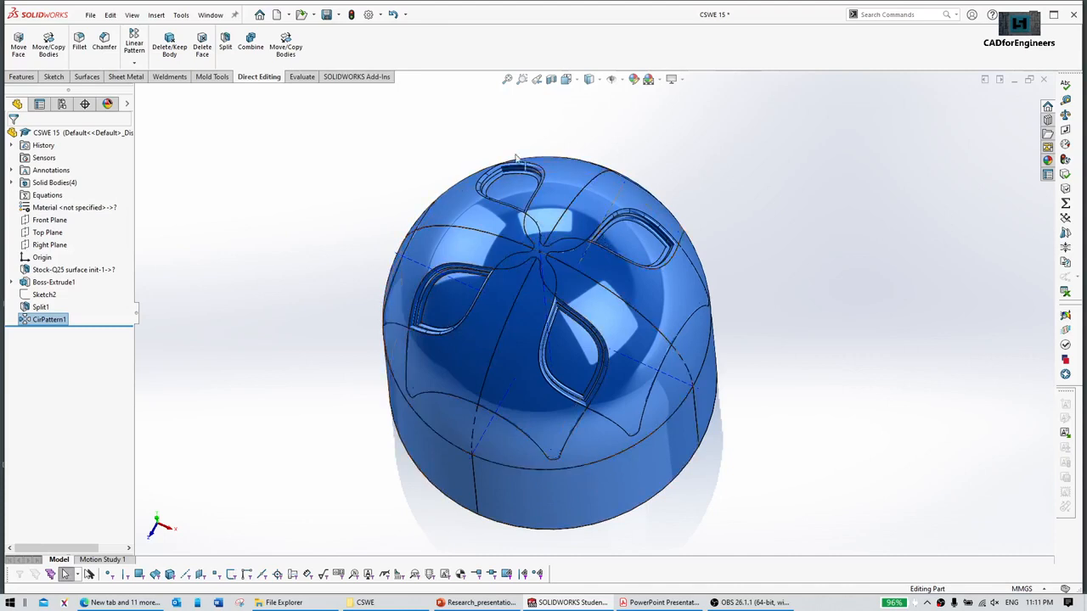
{"action": "left_click", "coordinate": [250, 43]}
{"action": "left_click", "coordinate": [473, 214]}
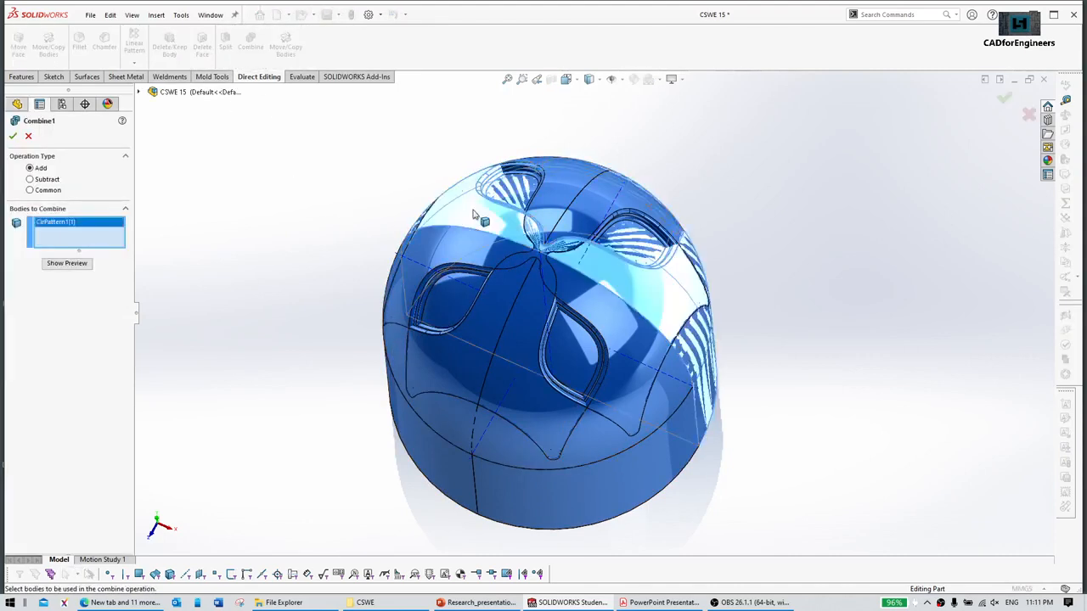
{"action": "left_click", "coordinate": [456, 260]}
{"action": "left_click", "coordinate": [527, 309]}
{"action": "left_click", "coordinate": [583, 191]}
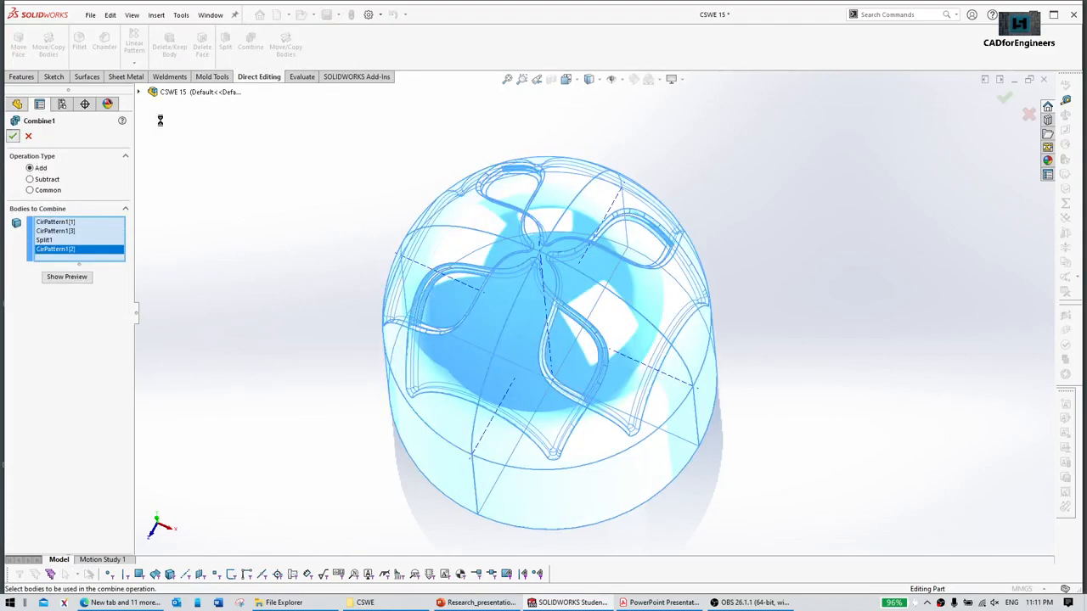
{"action": "key", "text": "Return"}
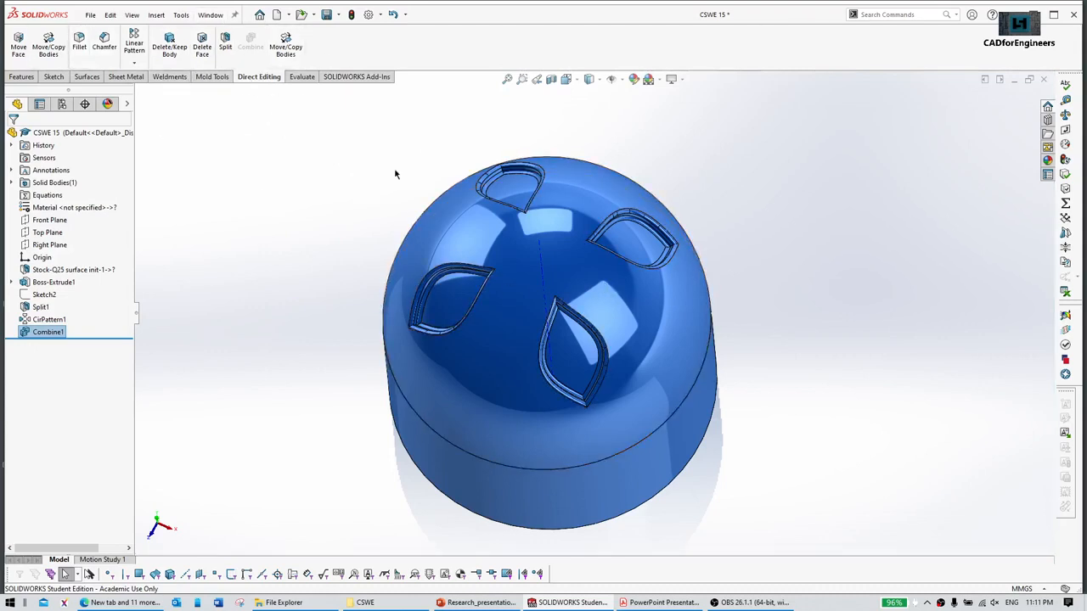
Step: Shell the combined solid to a 0.25 mm wall thickness, removing the flat bottom face
{"action": "middle_click_drag", "start_coordinate": [682, 283], "coordinate": [735, 236]}
{"action": "middle_click_drag", "start_coordinate": [766, 169], "coordinate": [591, 251]}
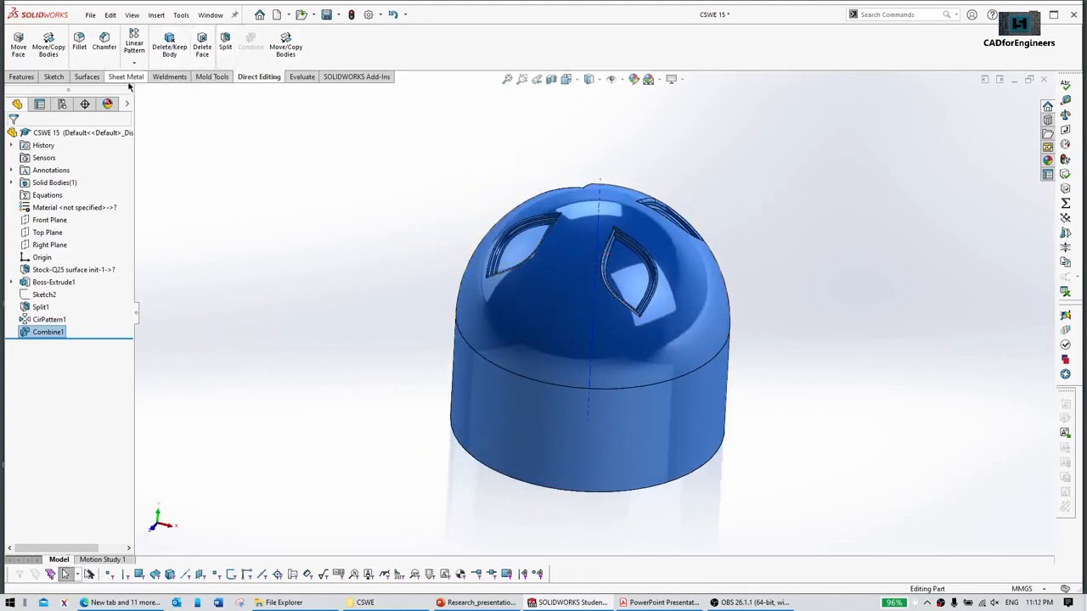
{"action": "left_click", "coordinate": [27, 77]}
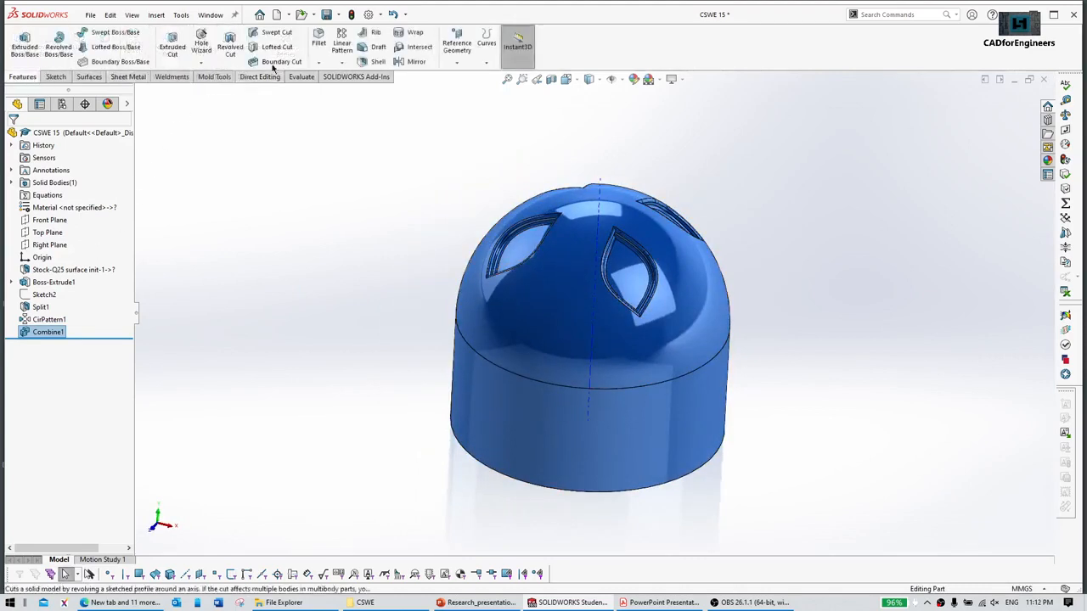
{"action": "left_click", "coordinate": [377, 63]}
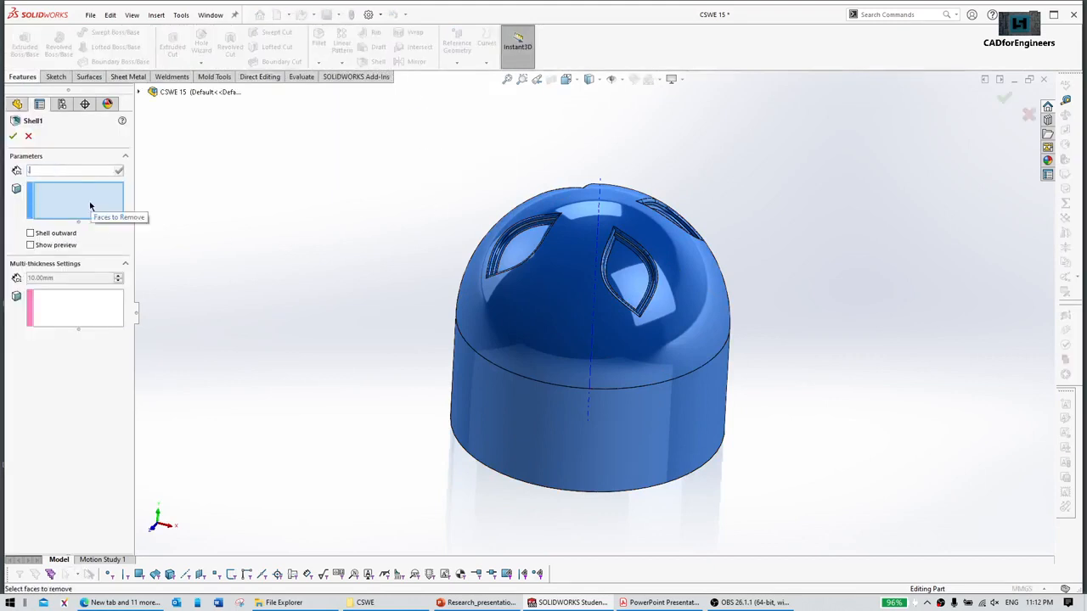
{"action": "type", "text": "0.25"}
{"action": "key", "text": "Return"}
{"action": "middle_click_drag", "start_coordinate": [439, 433], "coordinate": [595, 368]}
{"action": "left_click", "coordinate": [599, 378]}
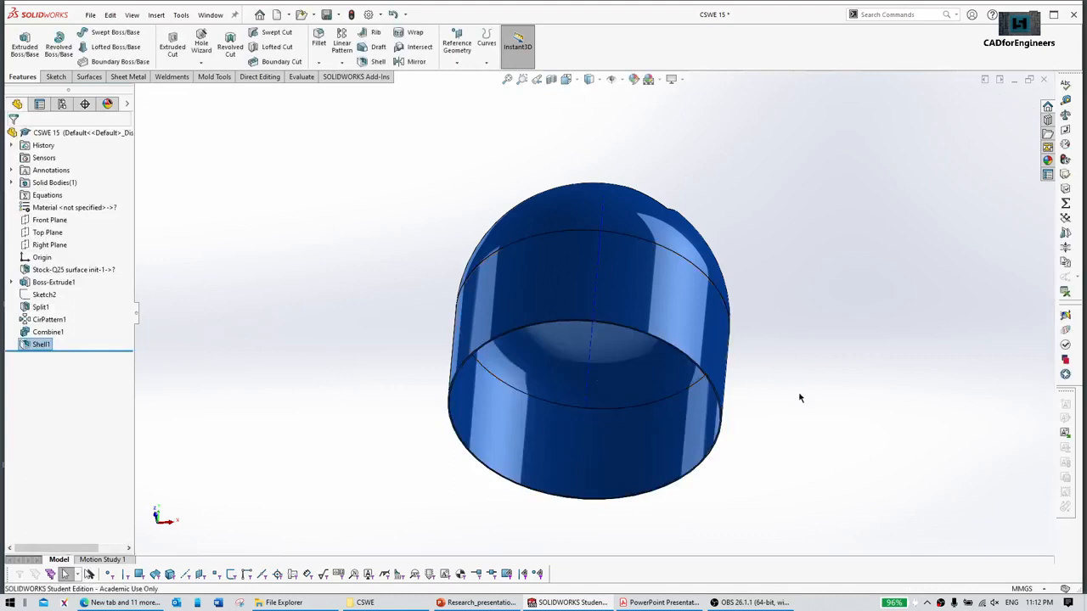
Step: Assign Plain Carbon Steel as the part's material
{"action": "right_click_drag", "start_coordinate": [847, 240], "coordinate": [875, 185]}
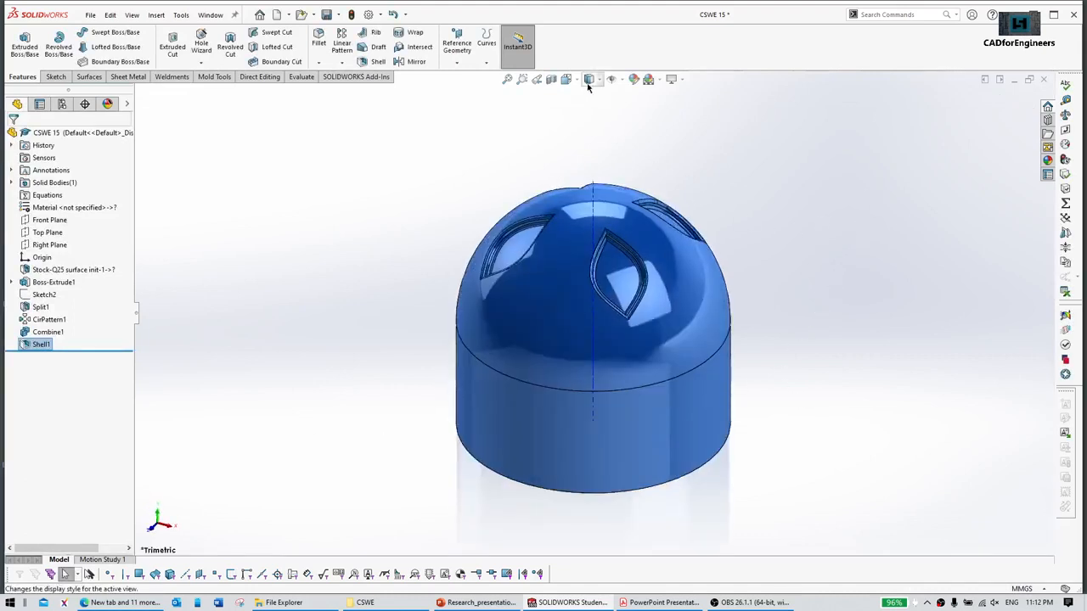
{"action": "right_click", "coordinate": [56, 208]}
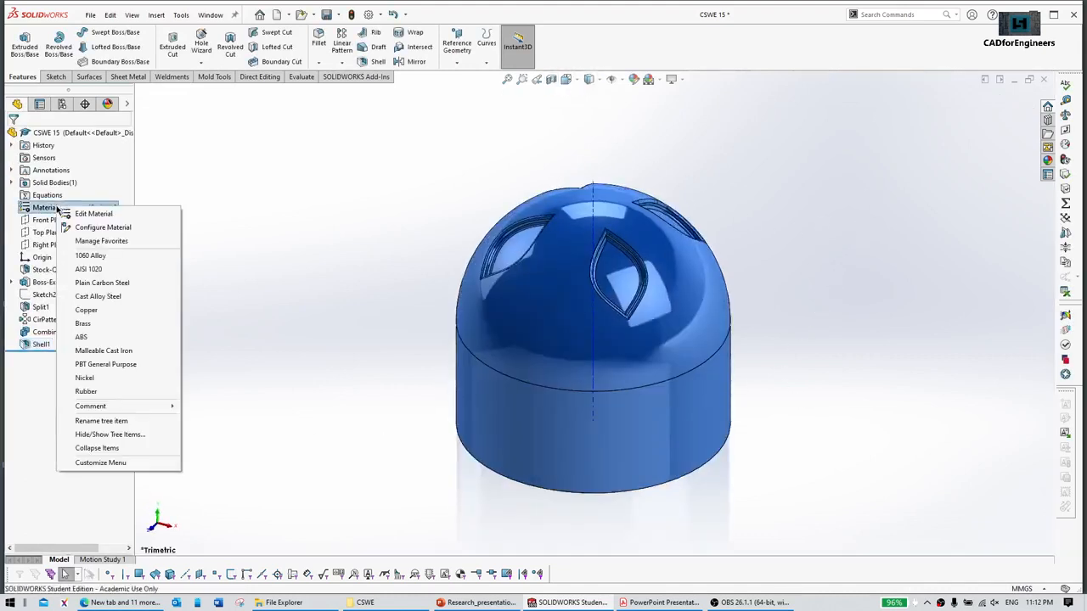
{"action": "left_click", "coordinate": [100, 283]}
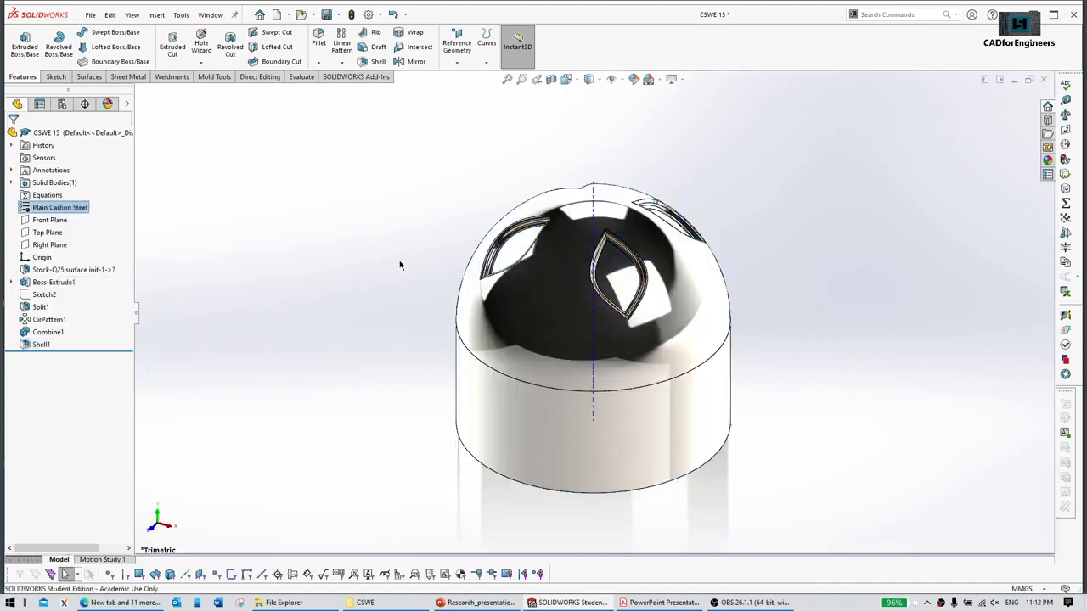
Step: Examine the four patterned grooves around the dome from the side and from above
{"action": "right_click_drag", "start_coordinate": [331, 289], "coordinate": [357, 245]}
{"action": "middle_click_drag", "start_coordinate": [592, 416], "coordinate": [650, 391]}
{"action": "scroll", "coordinate": [652, 365], "scroll_direction": "down", "scroll_amount": 2}
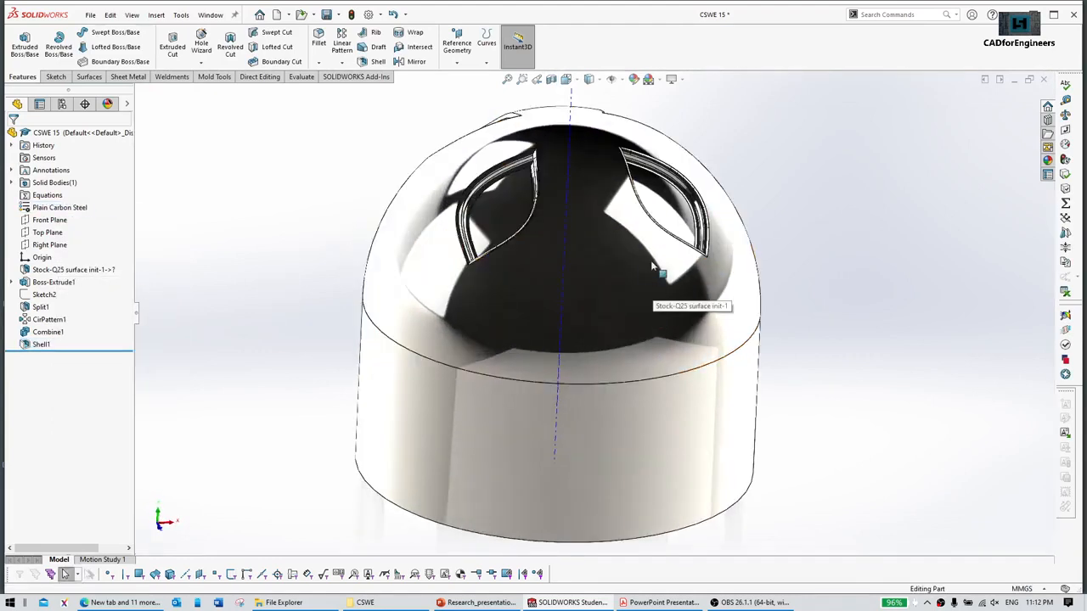
{"action": "middle_click_drag", "start_coordinate": [653, 266], "coordinate": [678, 190]}
{"action": "scroll", "coordinate": [646, 311], "scroll_direction": "up", "scroll_amount": 1}
{"action": "middle_click_drag", "start_coordinate": [666, 347], "coordinate": [683, 356]}
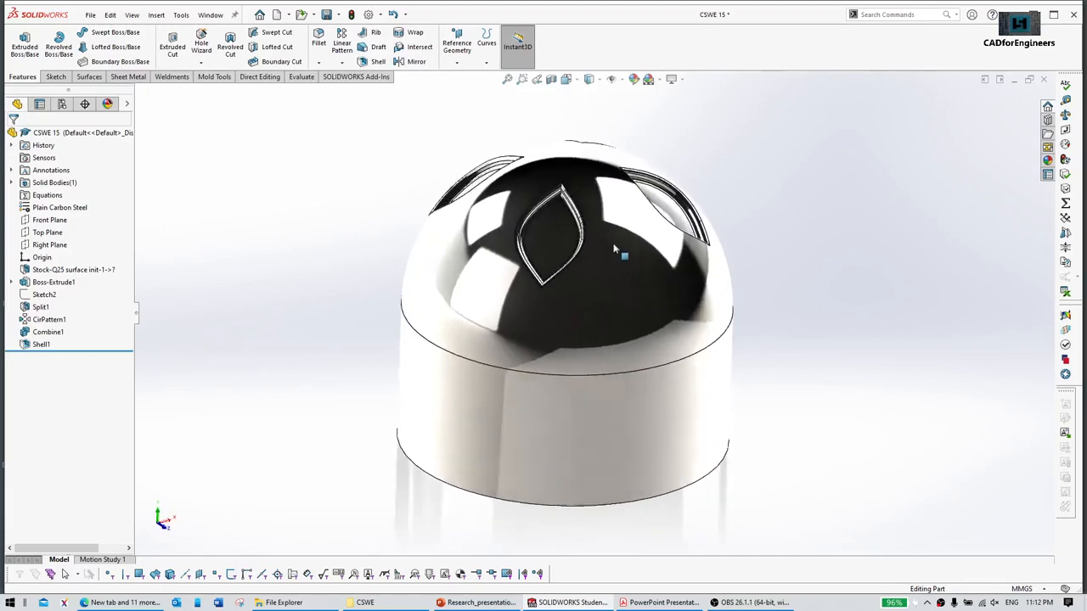
{"action": "middle_click_drag", "start_coordinate": [614, 247], "coordinate": [606, 439]}
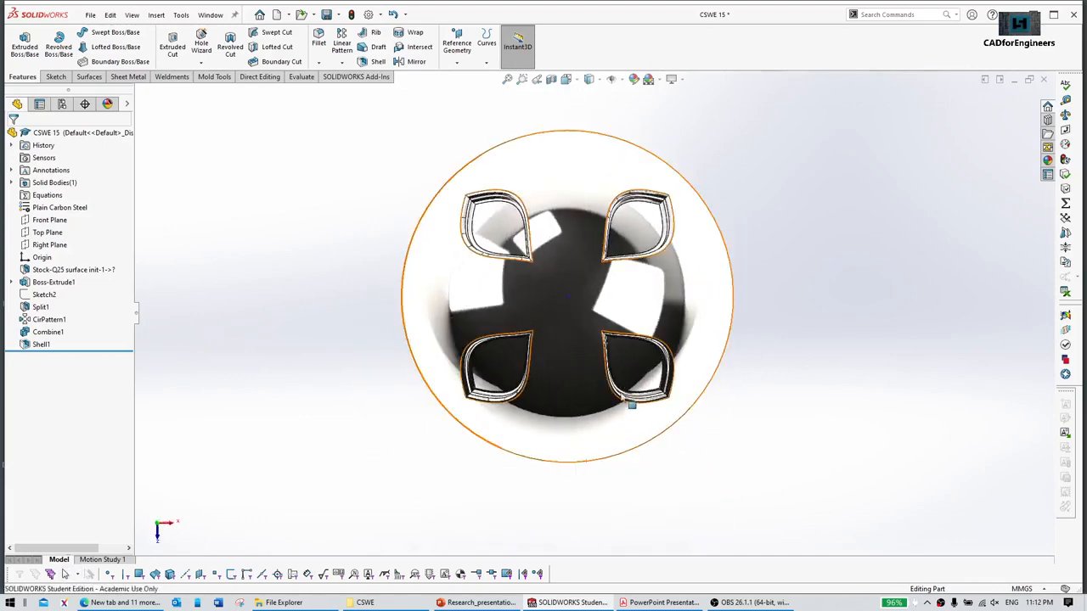
{"action": "middle_click_drag", "start_coordinate": [631, 403], "coordinate": [586, 195]}
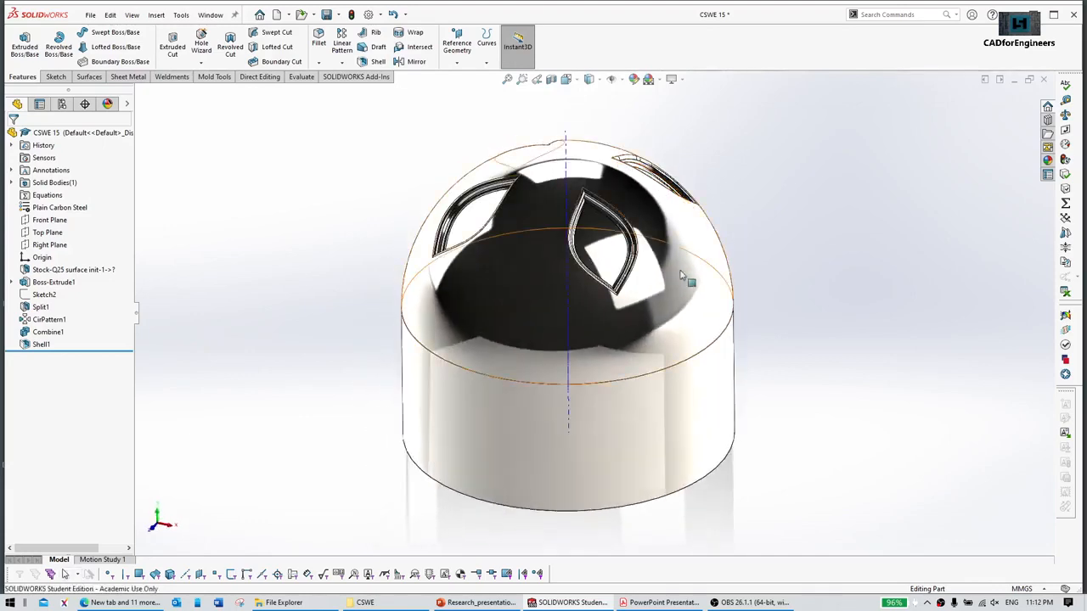
{"action": "mouse_move", "coordinate": [634, 338]}
{"action": "middle_mouse_down"}
{"action": "mouse_move", "coordinate": [675, 222]}
{"action": "mouse_move", "coordinate": [628, 332]}
{"action": "middle_mouse_up"}
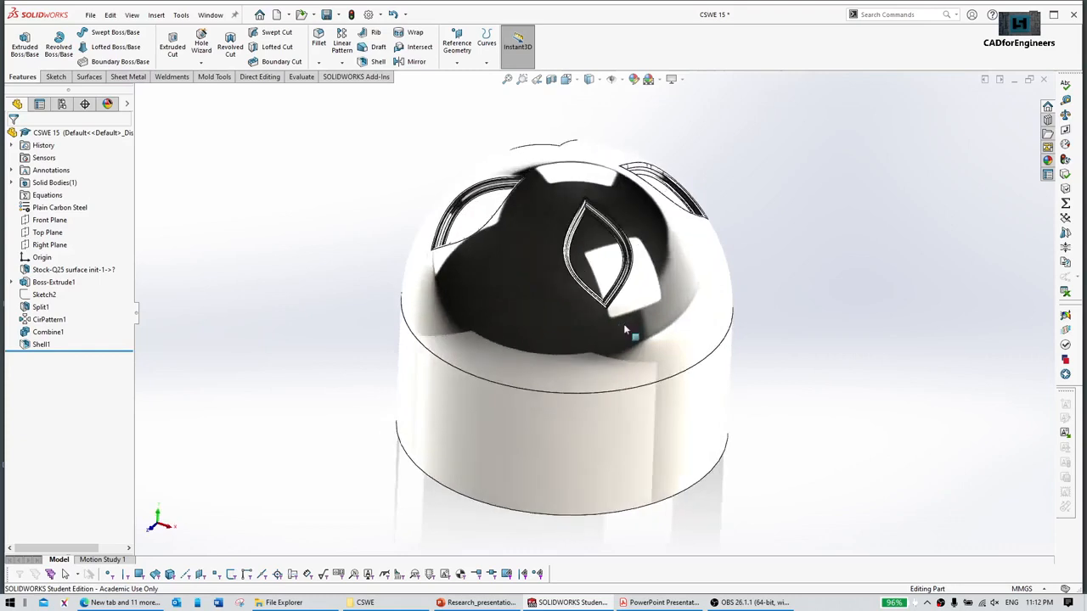
{"action": "left_click", "coordinate": [574, 155]}
{"action": "left_click", "coordinate": [744, 159]}
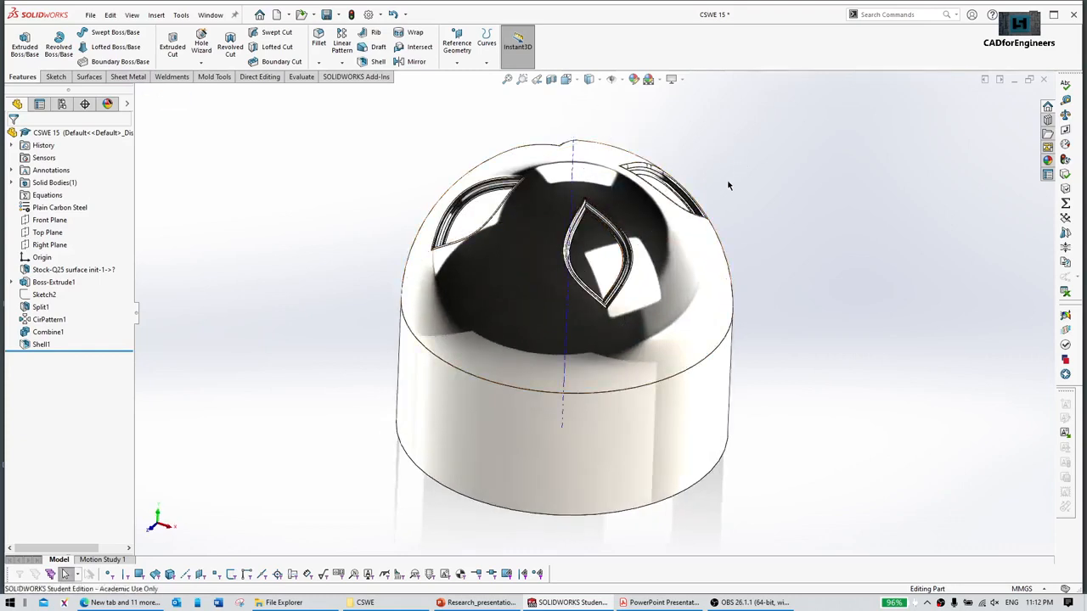
Step: Evaluate the shelled part's mass properties to read its mass
{"action": "middle_click_drag", "start_coordinate": [730, 187], "coordinate": [706, 226]}
{"action": "left_click", "coordinate": [1066, 116]}
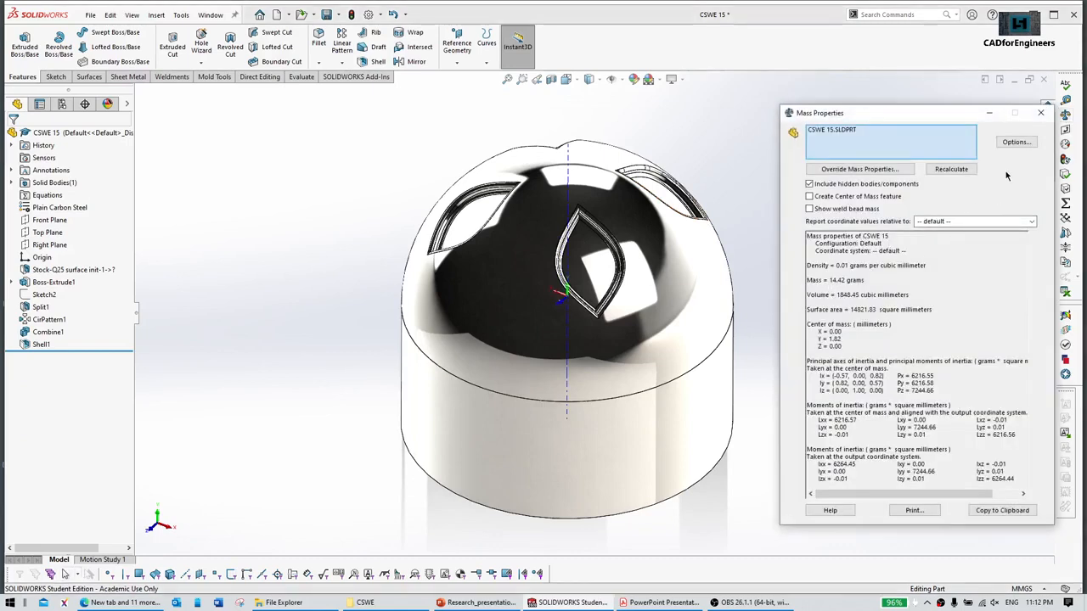
{"action": "left_click", "coordinate": [1041, 113]}
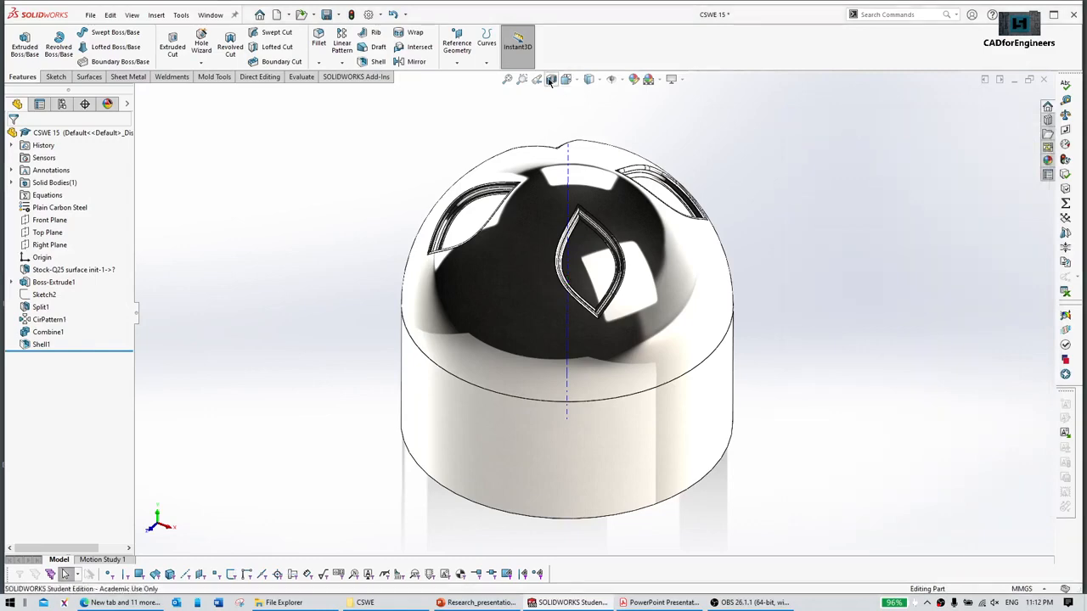
Step: Section the part temporarily to examine the thin wall and groove profiles inside and outside, and restore the full trimetric view
{"action": "left_click", "coordinate": [552, 79]}
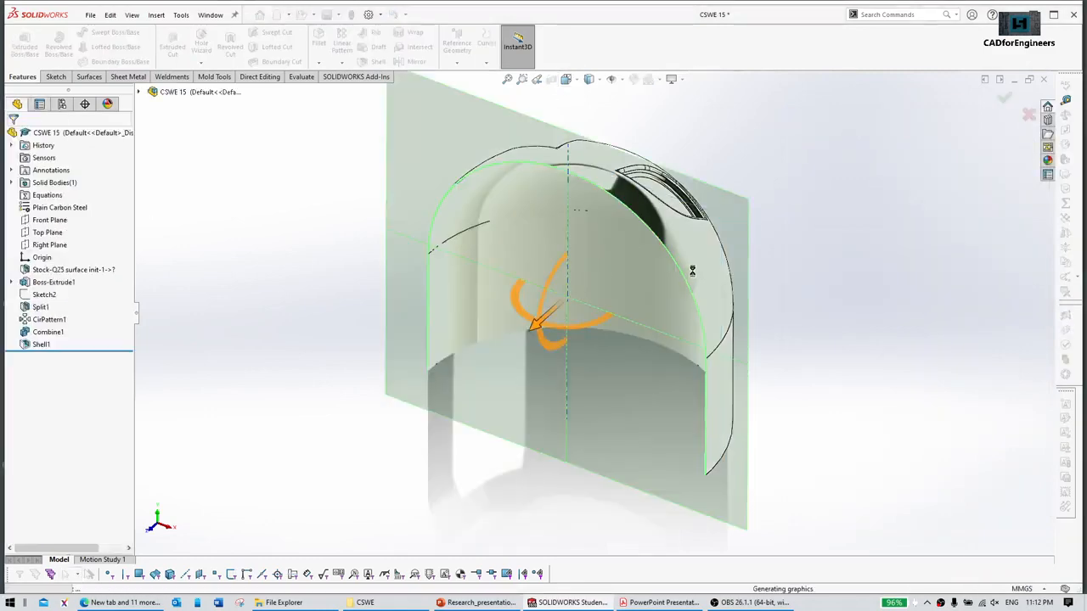
{"action": "middle_click_drag", "start_coordinate": [595, 260], "coordinate": [406, 320]}
{"action": "scroll", "coordinate": [567, 166], "scroll_direction": "down", "scroll_amount": 4}
{"action": "scroll", "coordinate": [411, 333], "scroll_direction": "up", "scroll_amount": 5}
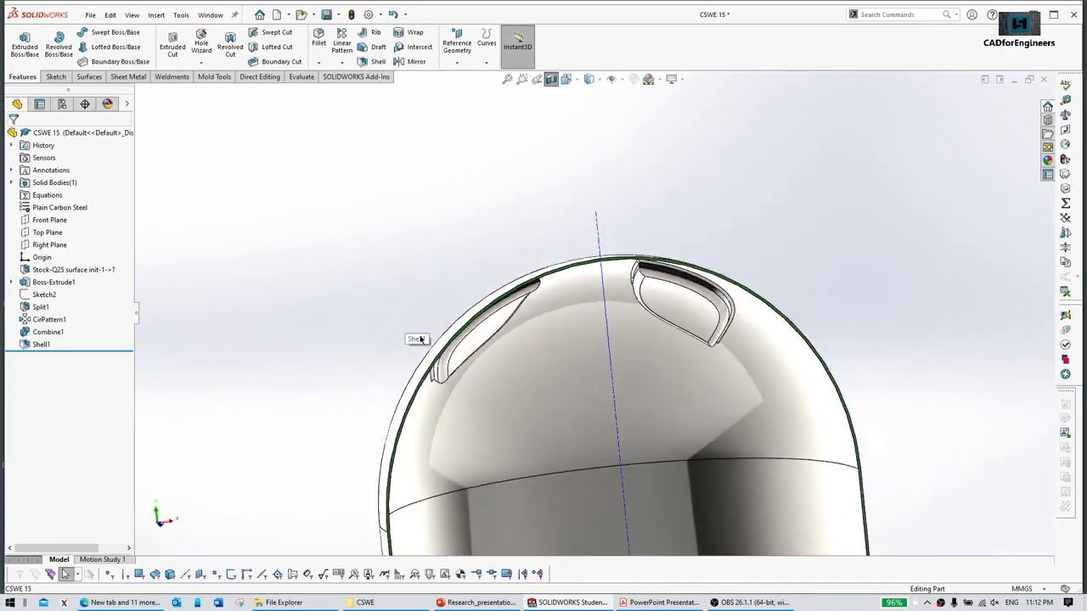
{"action": "scroll", "coordinate": [478, 367], "scroll_direction": "down", "scroll_amount": 6}
{"action": "middle_click_drag", "start_coordinate": [529, 332], "coordinate": [582, 383]}
{"action": "right_click_drag", "start_coordinate": [328, 306], "coordinate": [346, 272]}
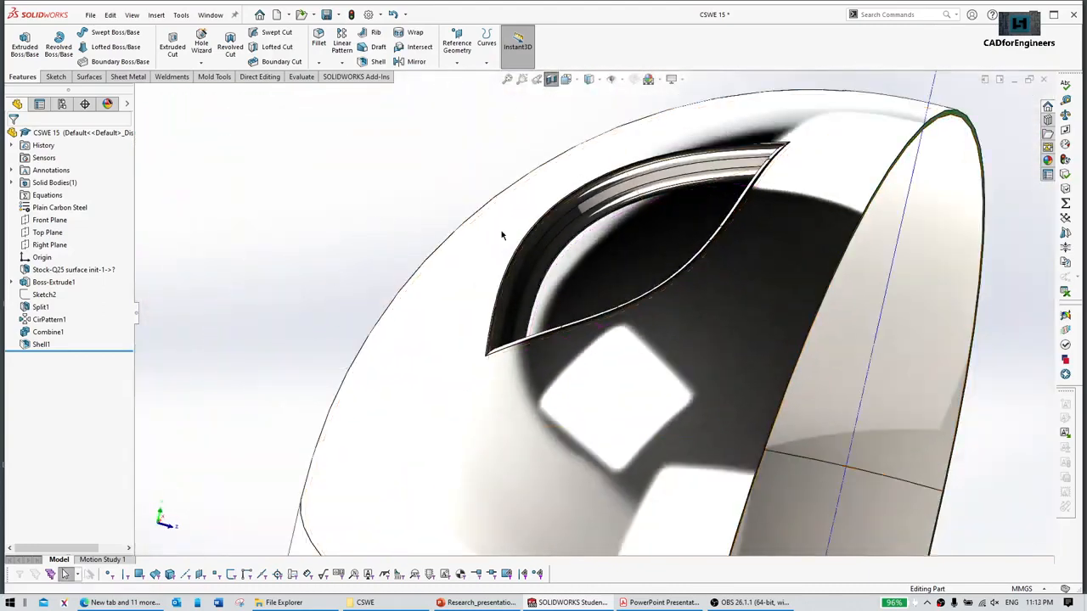
{"action": "left_click", "coordinate": [552, 79]}
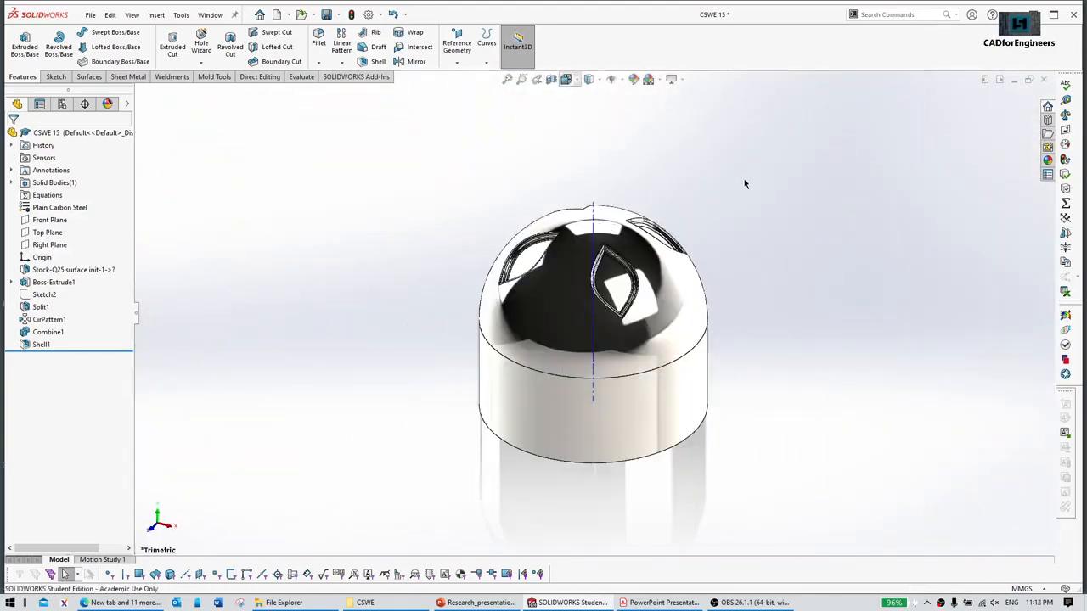
{"action": "key", "text": "f"}
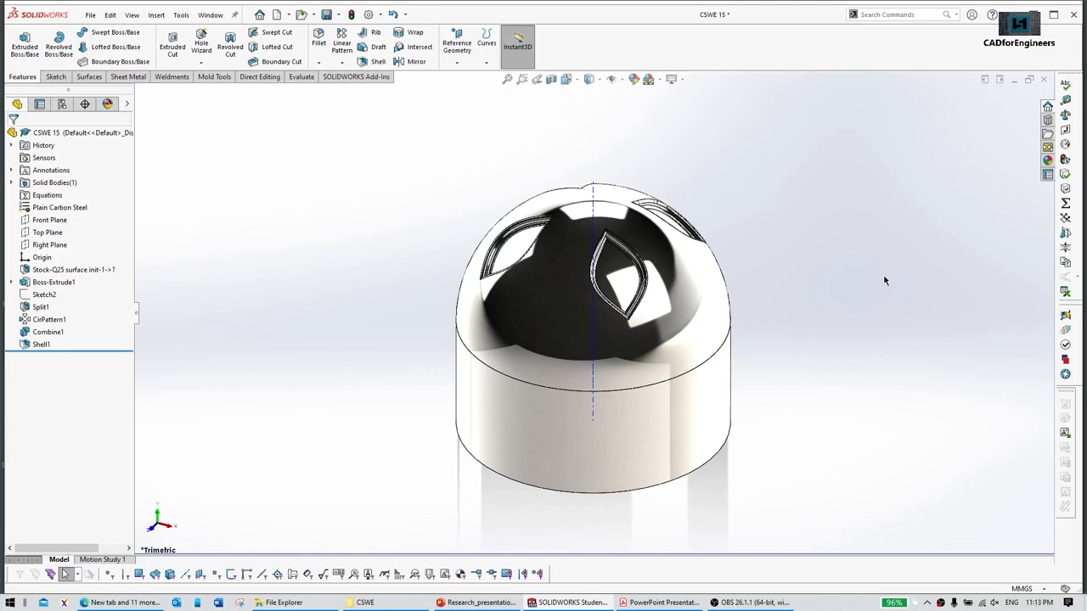
{"action": "right_click_drag", "start_coordinate": [865, 282], "coordinate": [847, 230]}
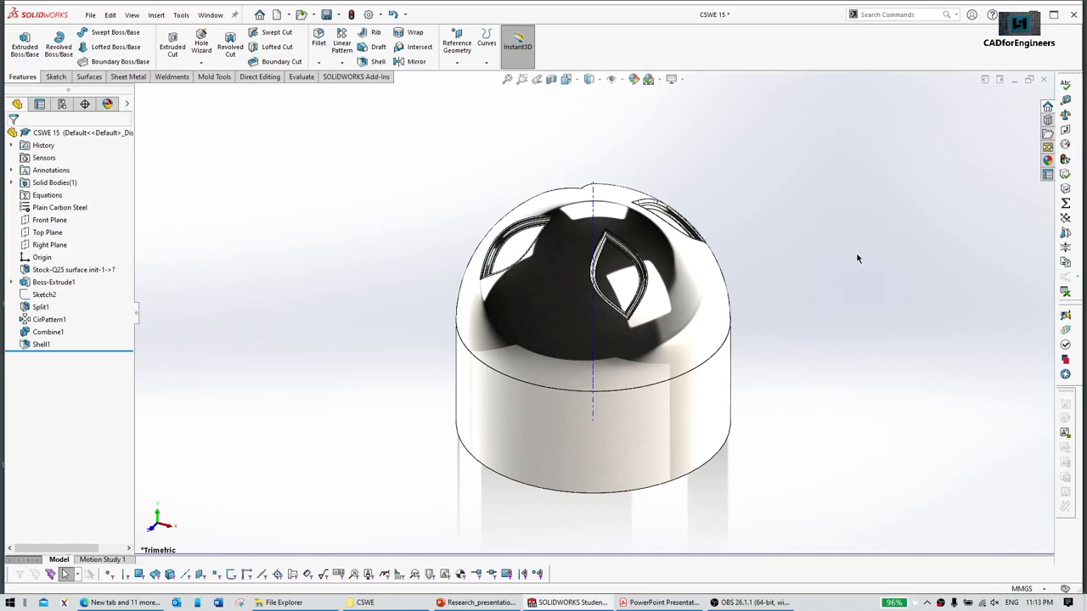